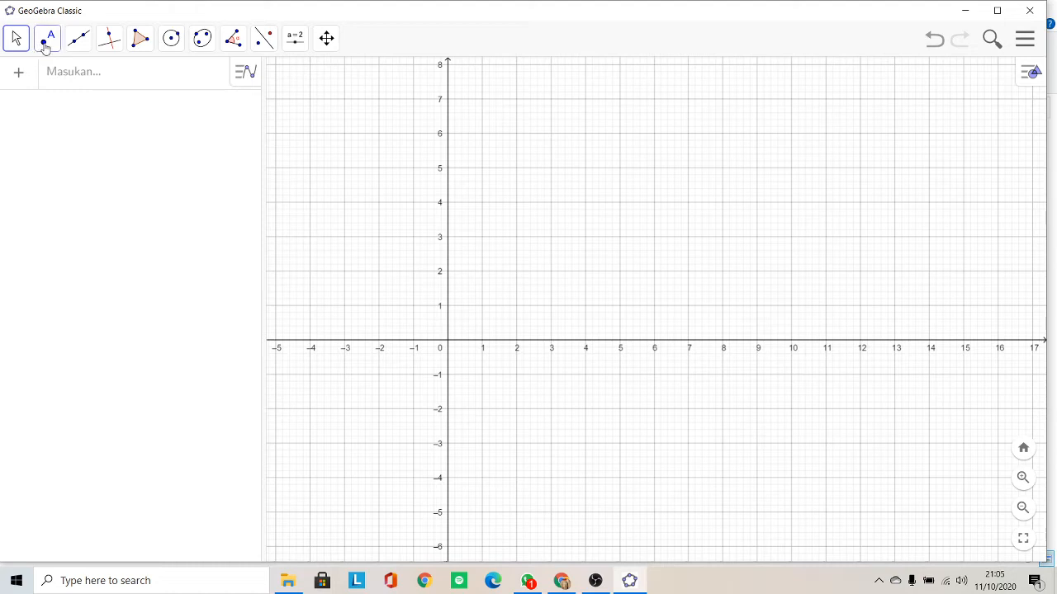
# Place a new point at the origin, on the intersection of the x-axis and y-axis.
pyautogui.click(47, 41)
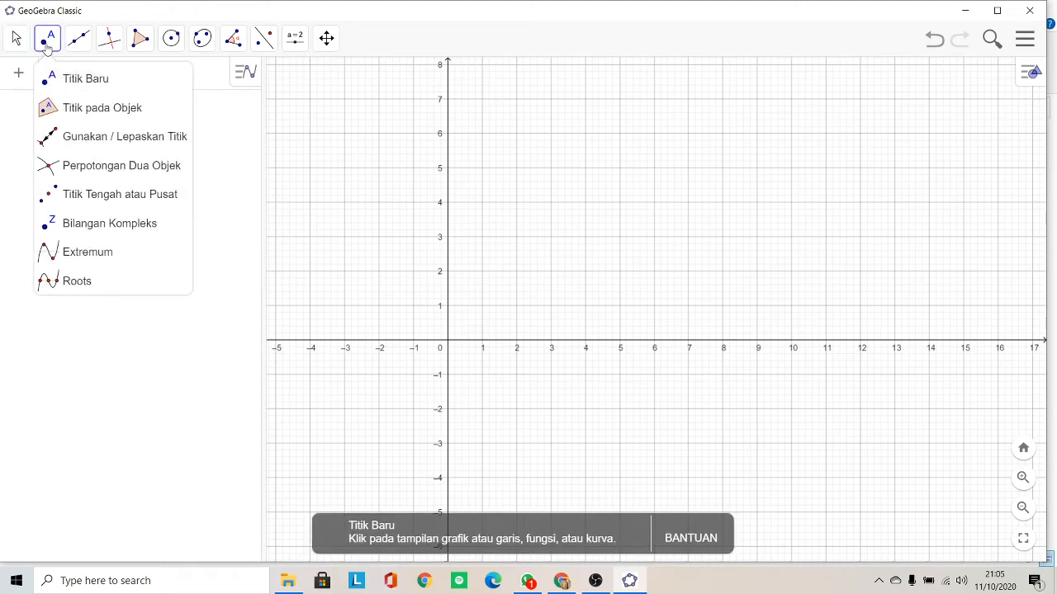
pyautogui.click(73, 81)
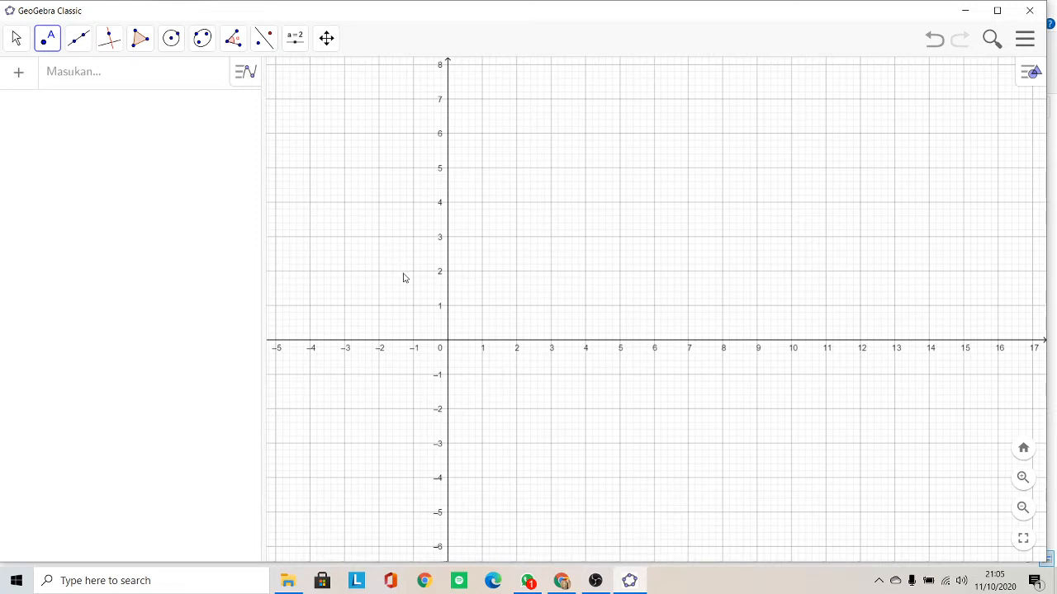
pyautogui.click(448, 342)
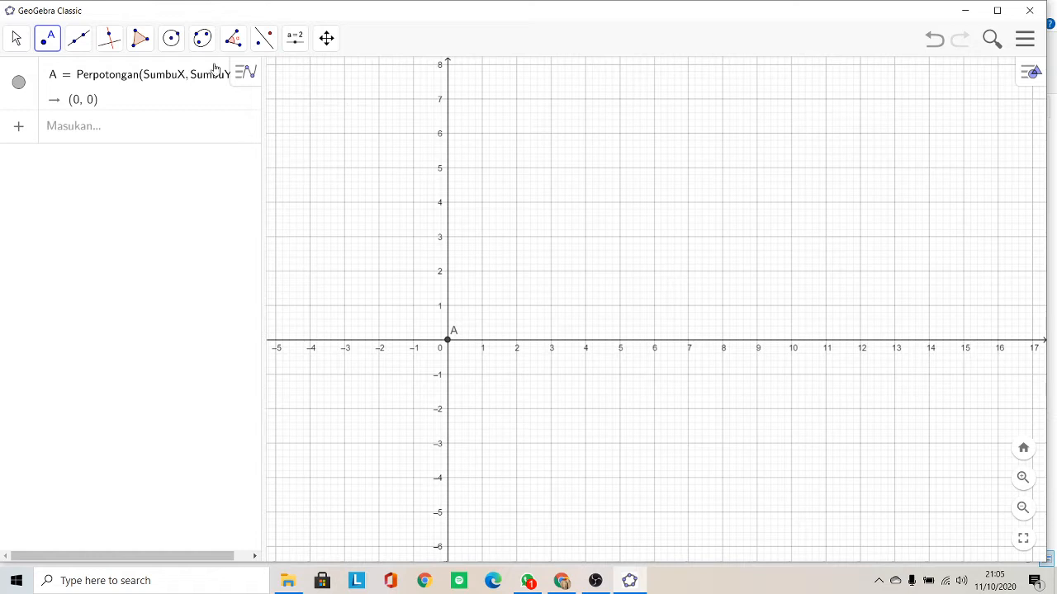
# Draw a closed arrow-shaped polygon with vertices (7, 3), (5, 1), (6, 1), (6, 0), (8, 0), (8, 1) and (9, 1).
pyautogui.click(142, 41)
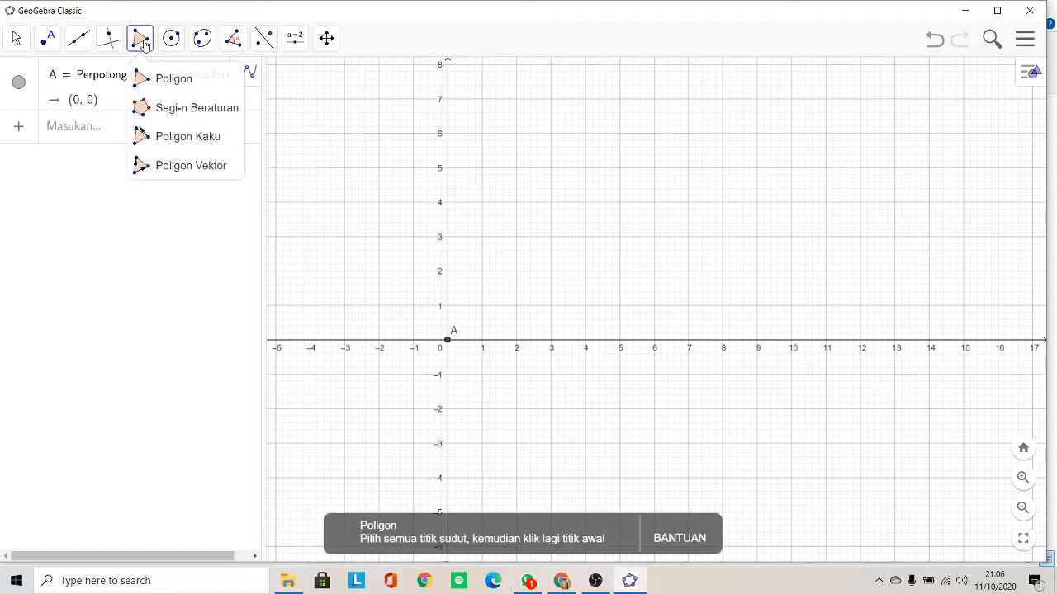
pyautogui.click(171, 80)
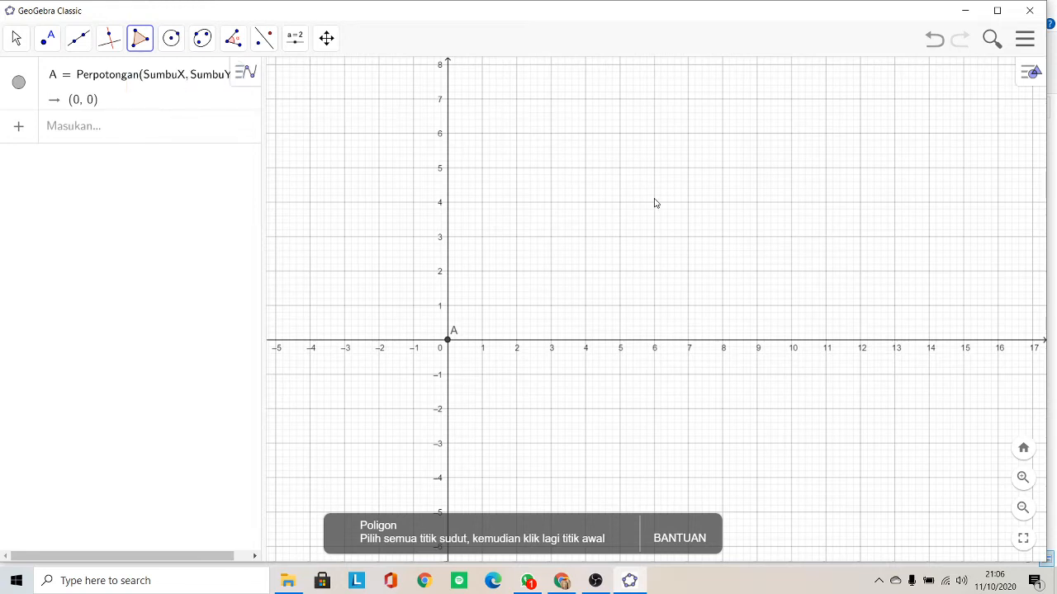
pyautogui.click(688, 238)
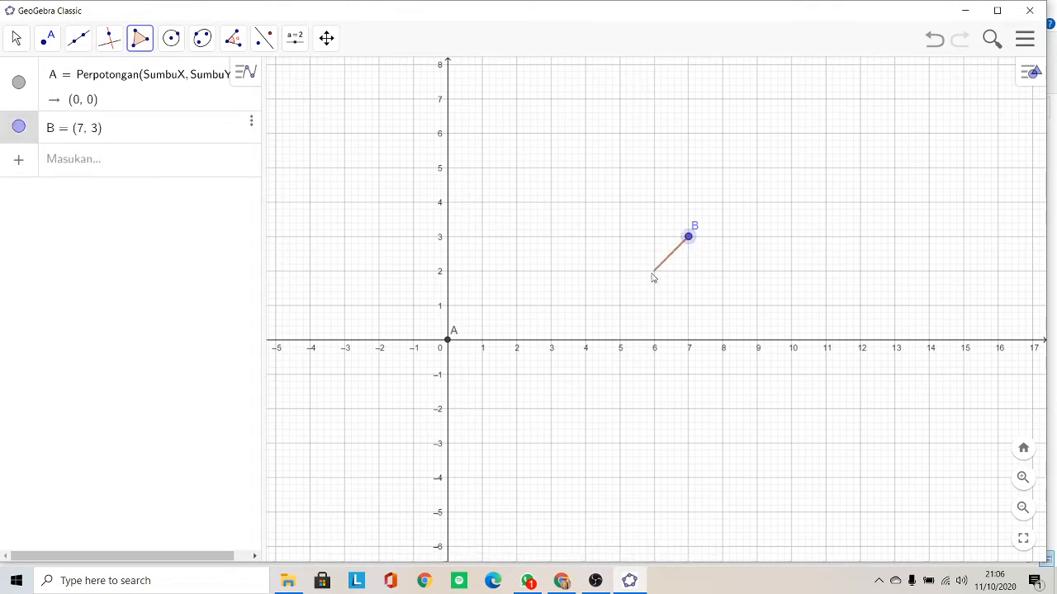
pyautogui.click(622, 308)
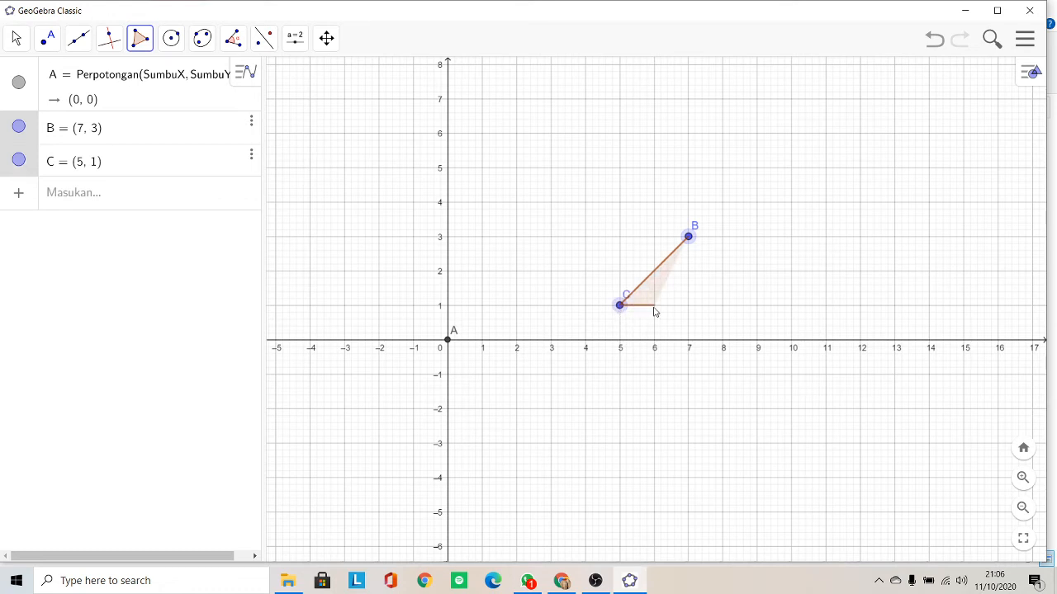
pyautogui.click(654, 307)
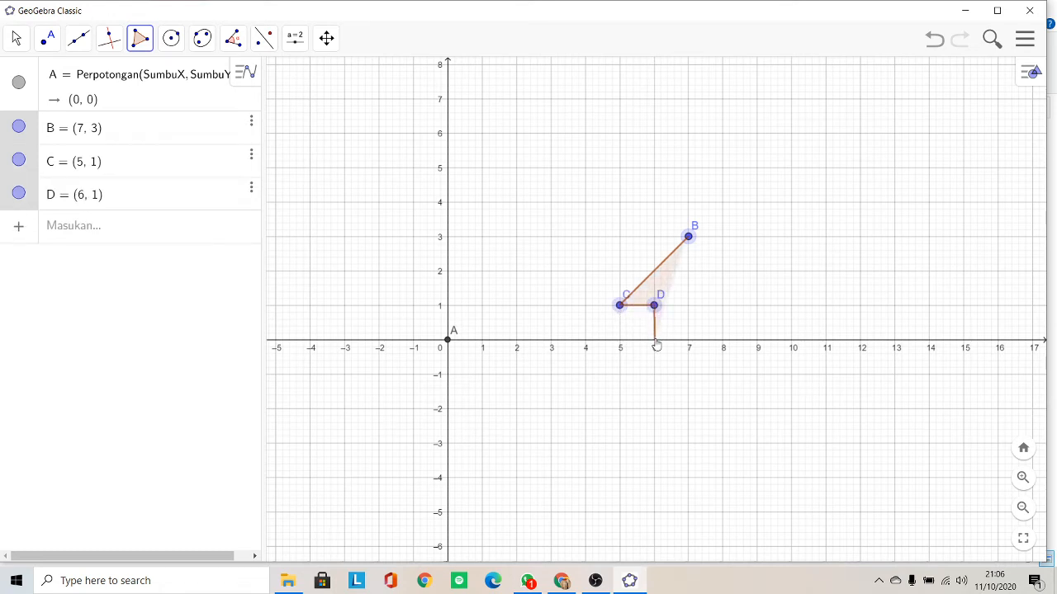
pyautogui.click(656, 345)
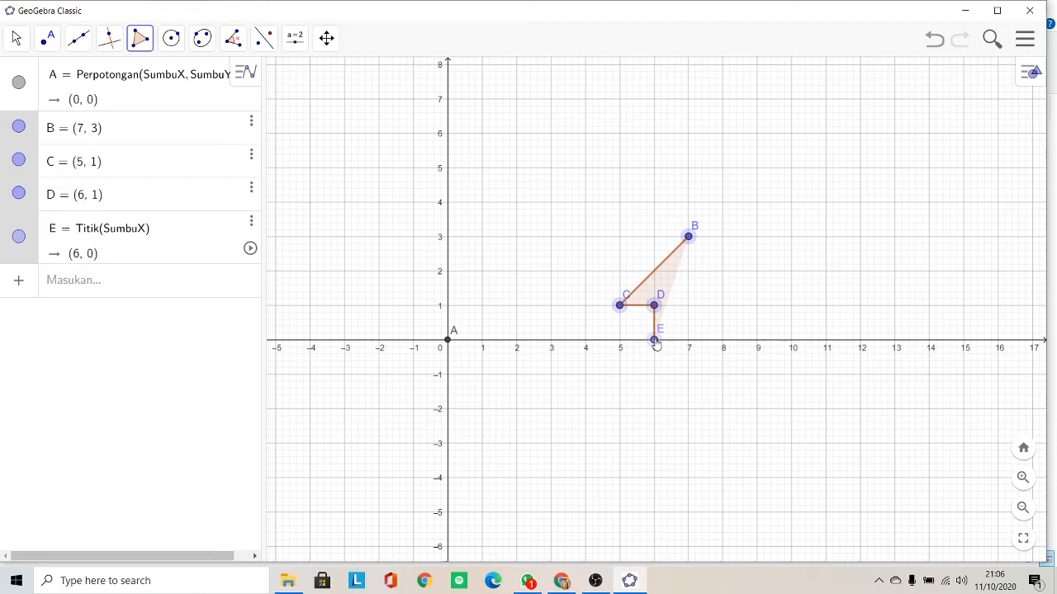
pyautogui.click(724, 345)
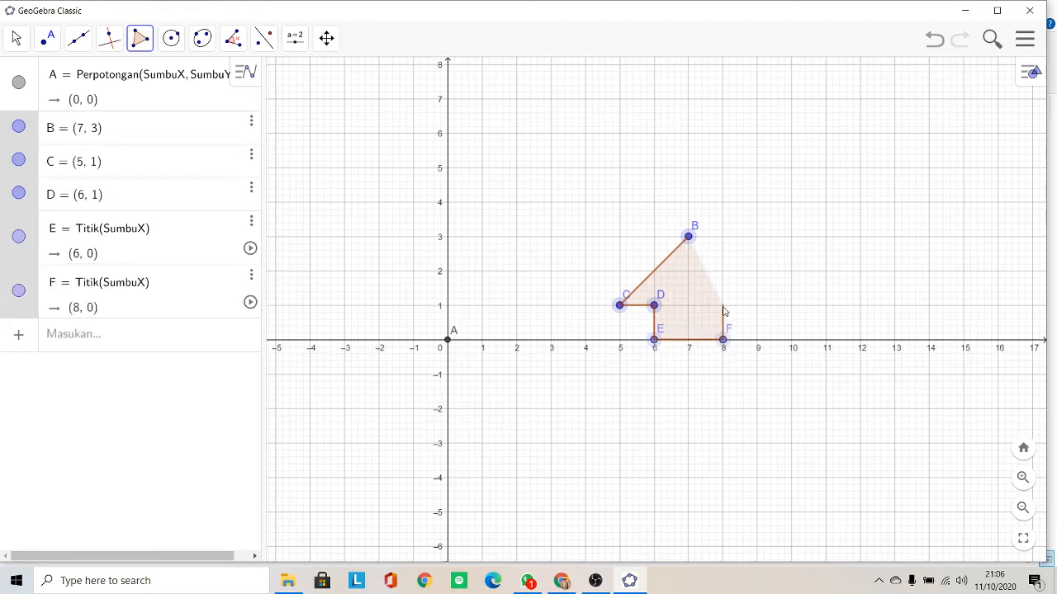
pyautogui.click(723, 306)
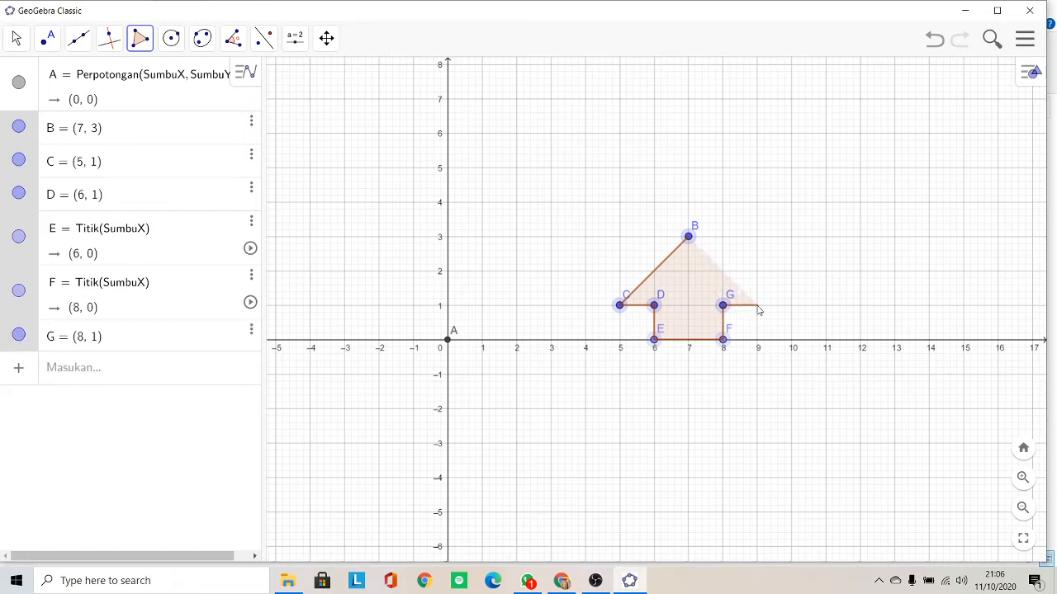
pyautogui.click(757, 307)
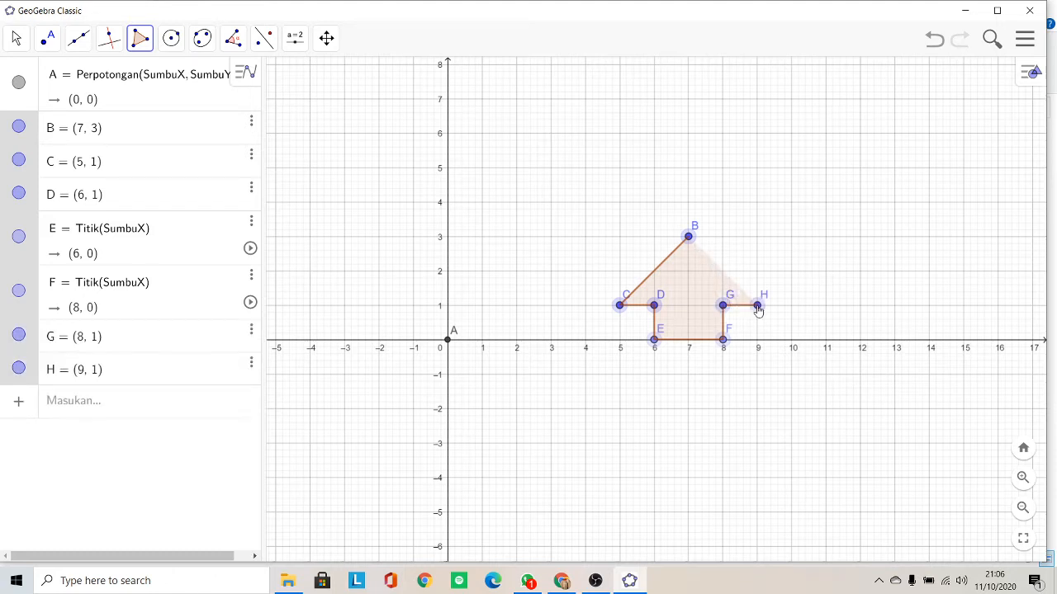
pyautogui.click(689, 239)
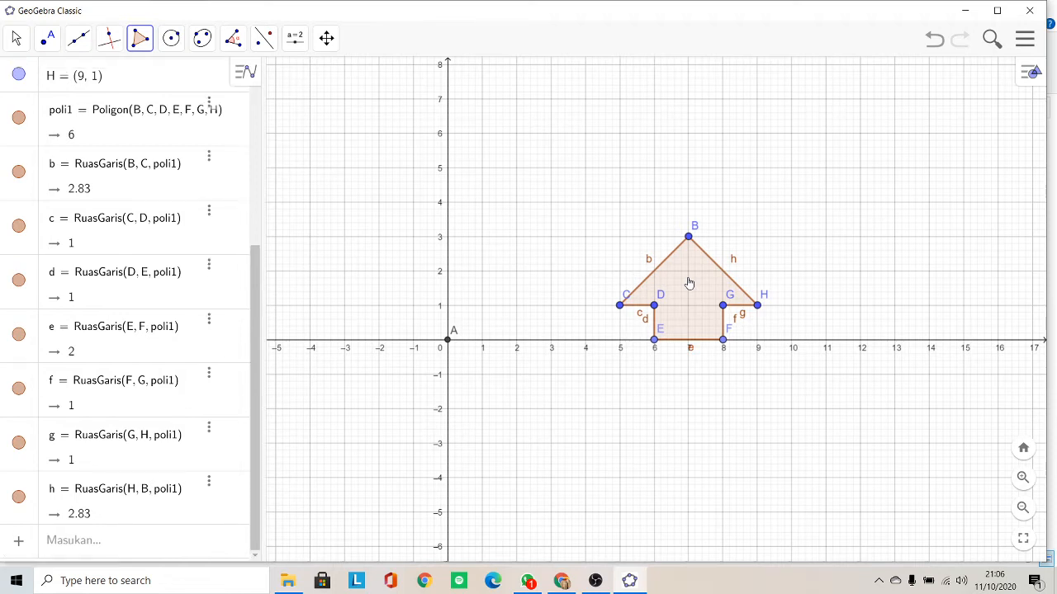
# Colour the arrow-shaped polygon green (#99CC00) and set its fill opacity to about 80.
pyautogui.rightClick(690, 283)
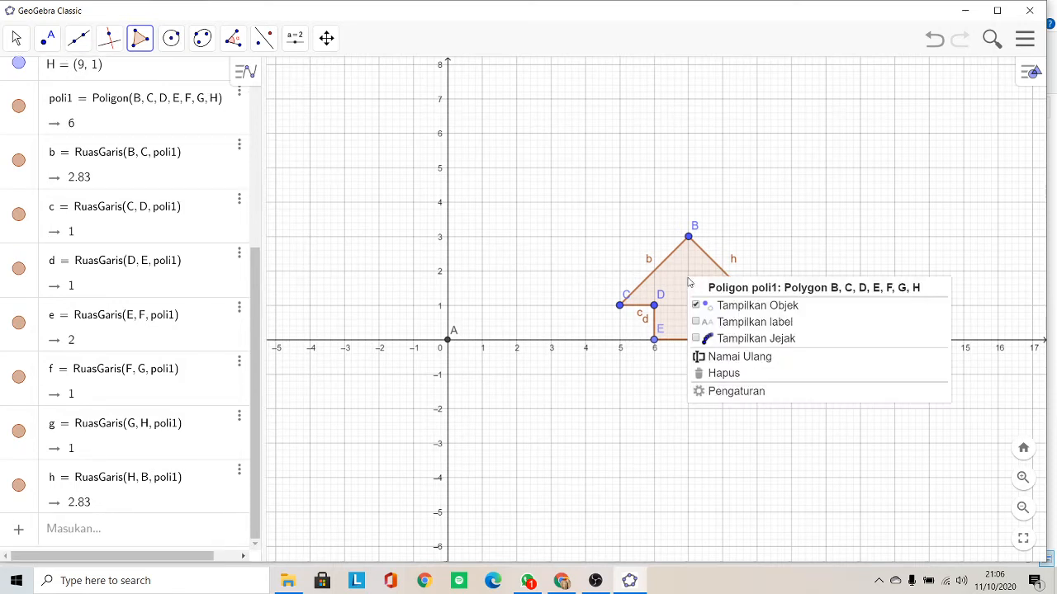
pyautogui.click(721, 393)
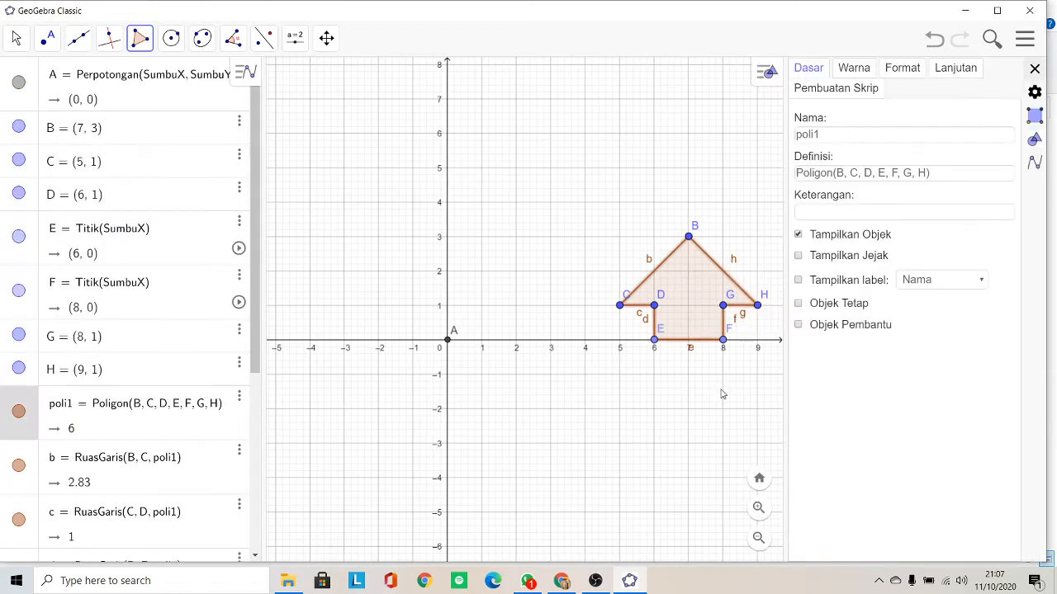
pyautogui.click(854, 69)
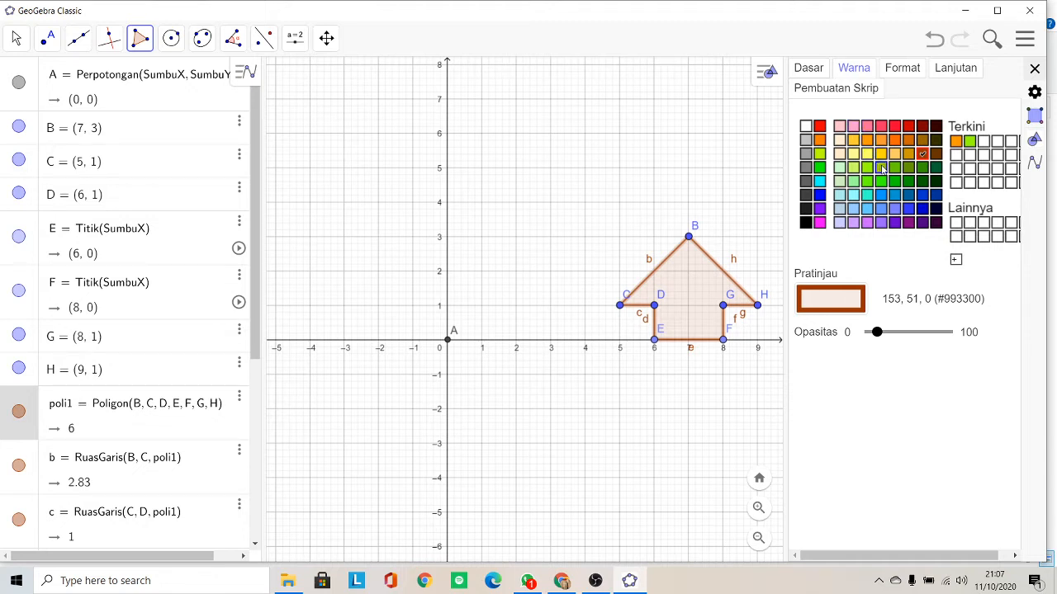
pyautogui.click(882, 168)
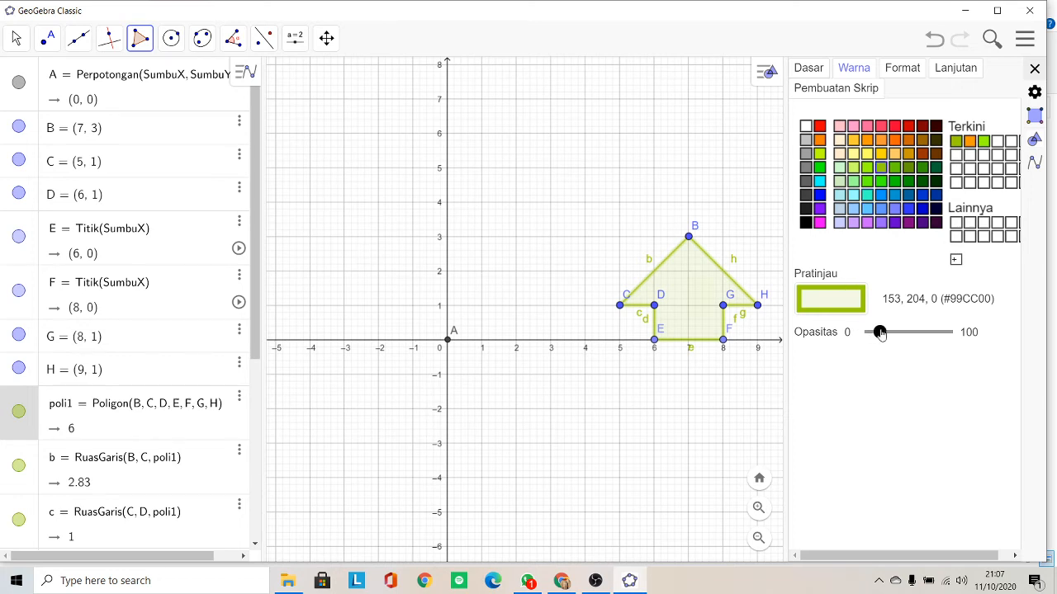
pyautogui.moveTo(880, 332); pyautogui.dragTo(935, 334)
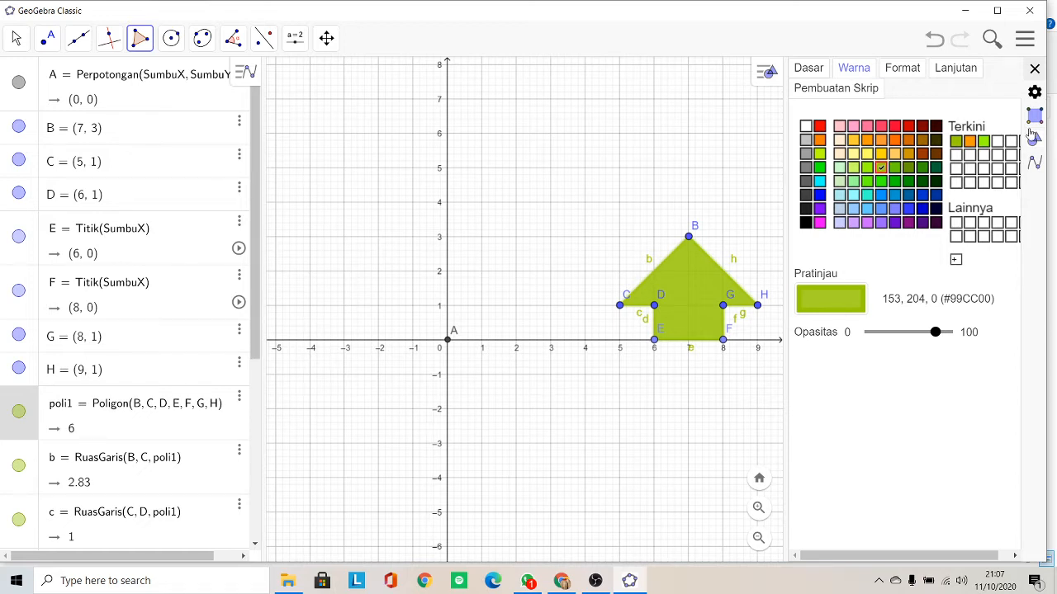
pyautogui.click(1035, 69)
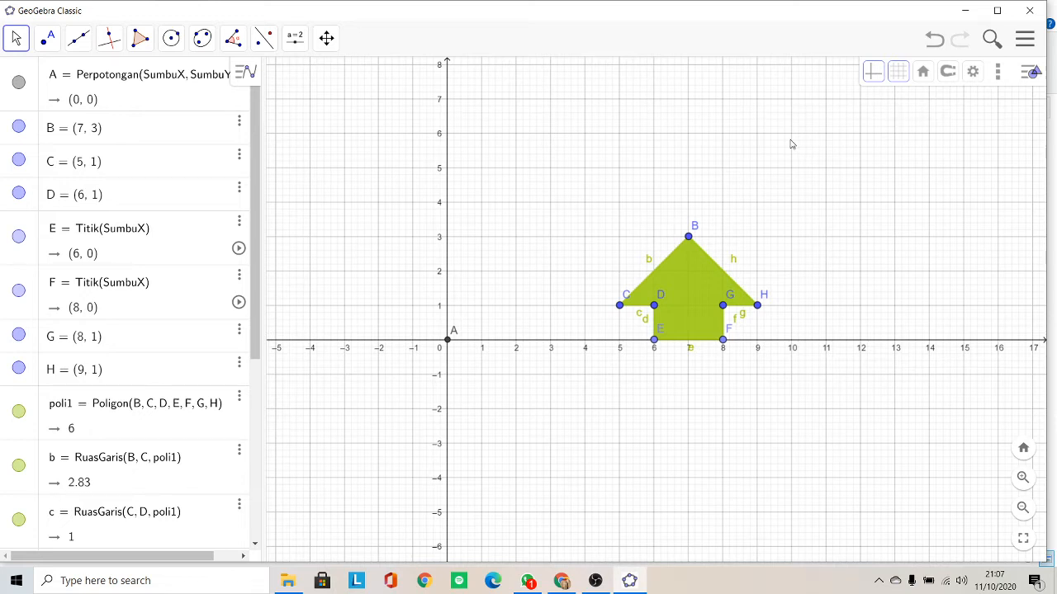
# Dilate the green polygon from centre point A at the origin by a factor of 2.
pyautogui.click(326, 38)
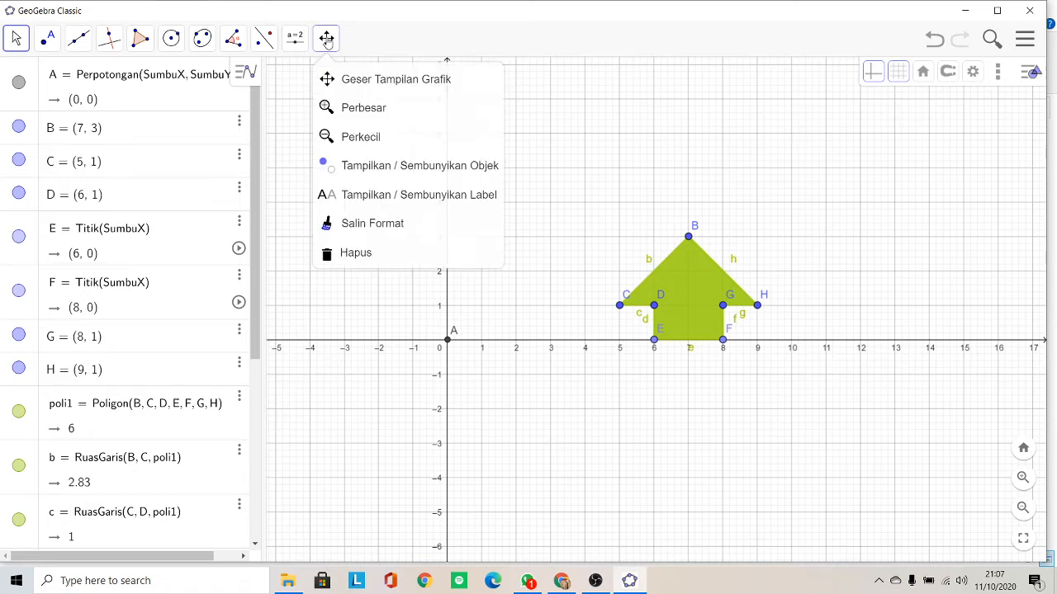
pyautogui.click(353, 79)
pyautogui.moveTo(550, 186); pyautogui.dragTo(473, 232)
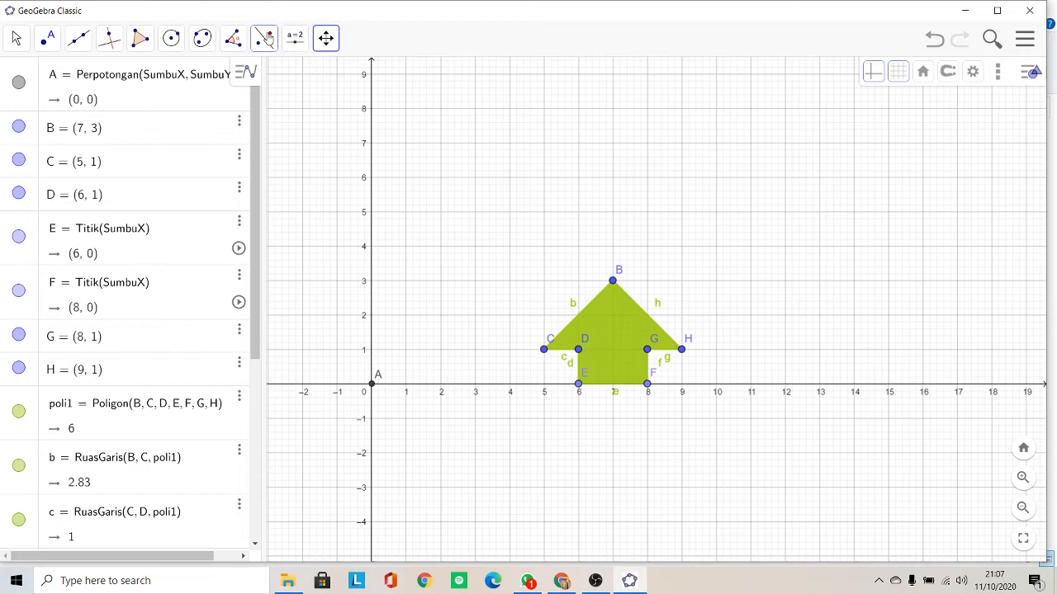
pyautogui.click(265, 38)
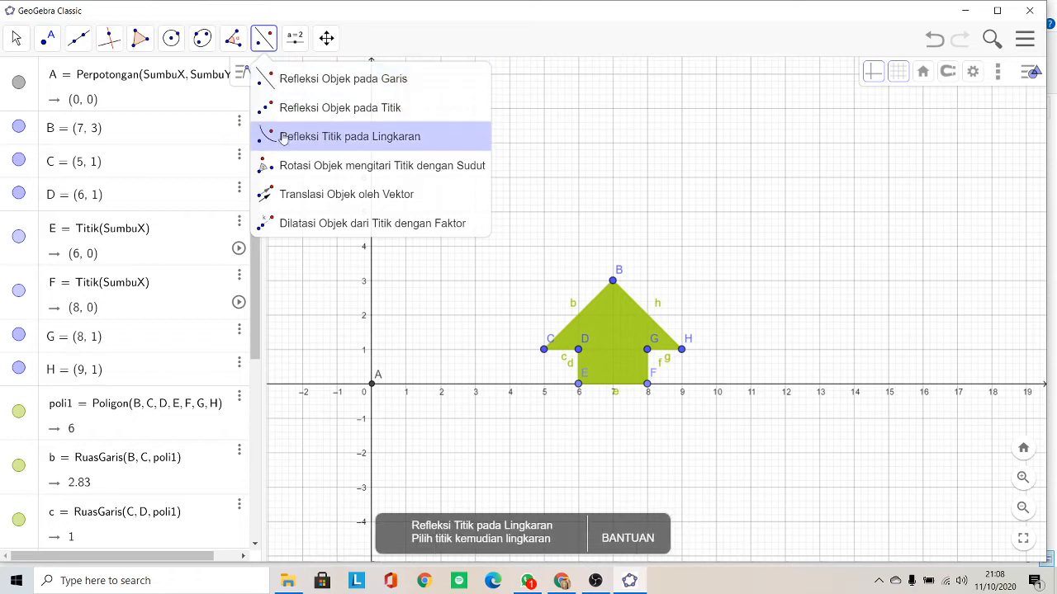
pyautogui.click(293, 226)
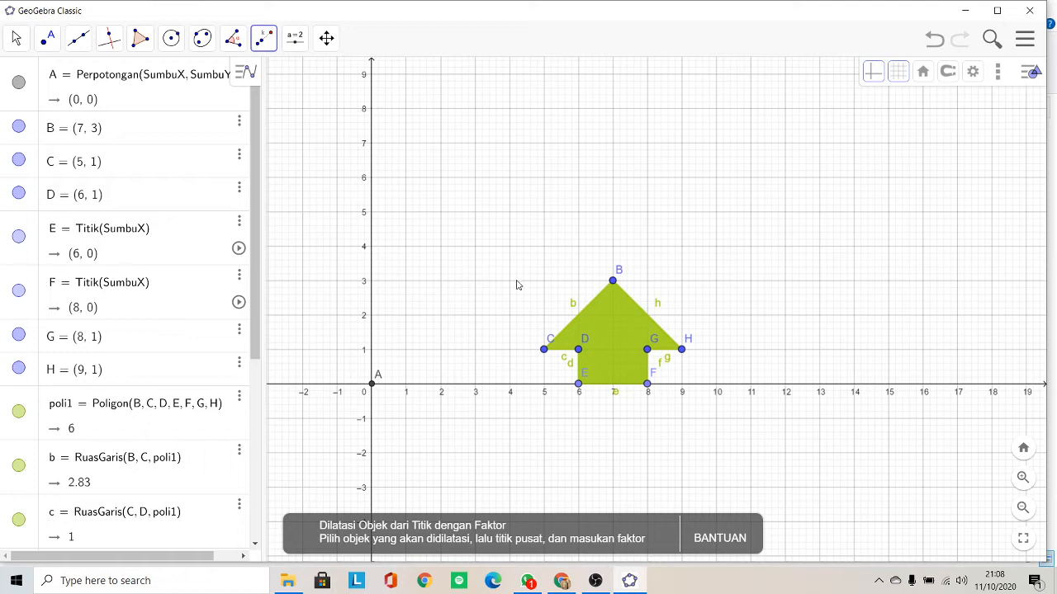
pyautogui.click(609, 330)
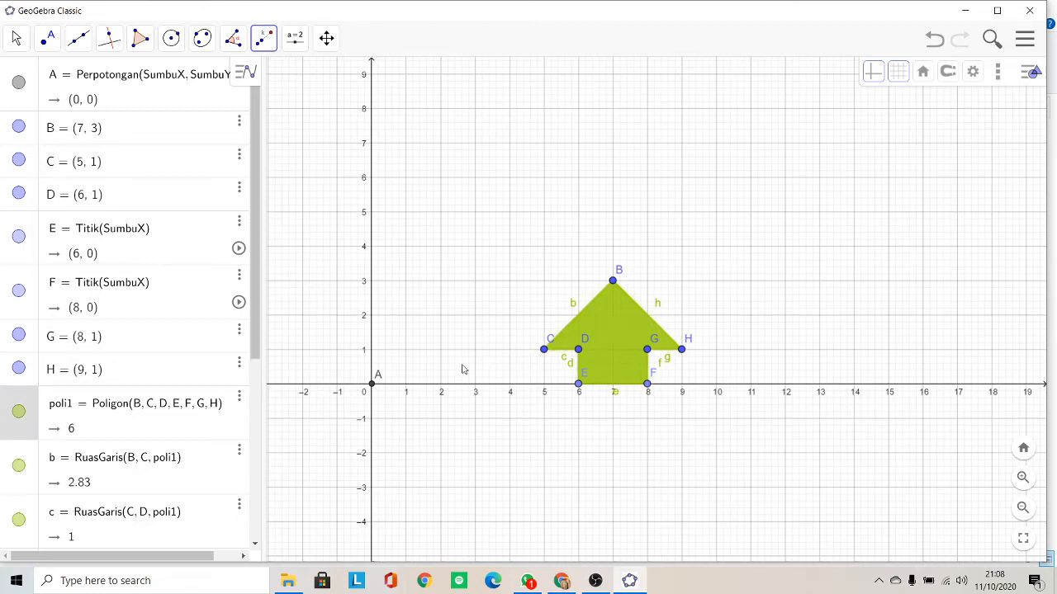
pyautogui.click(372, 387)
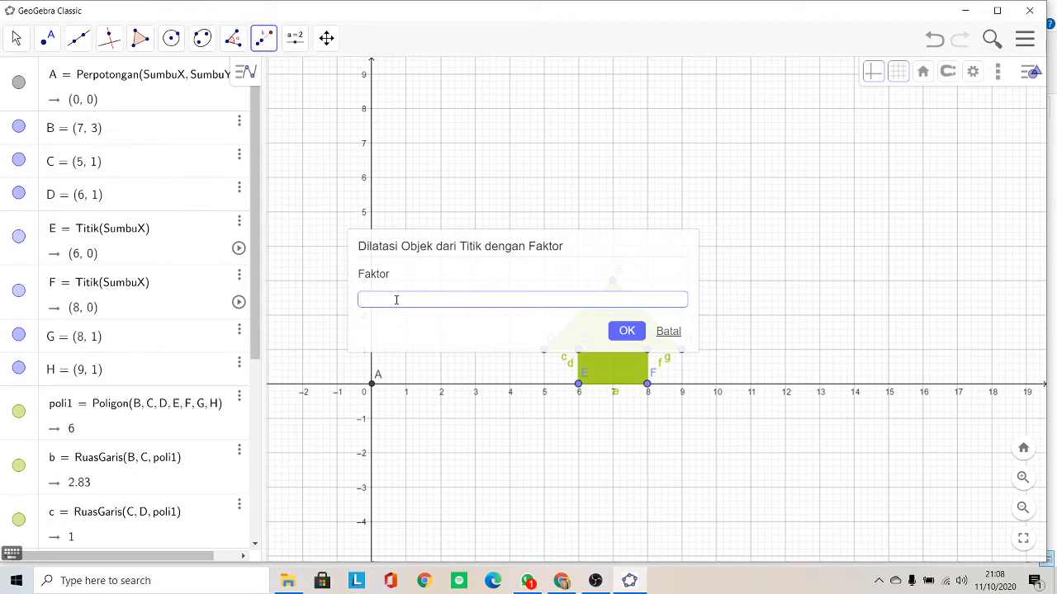
pyautogui.write('2')
pyautogui.click(625, 330)
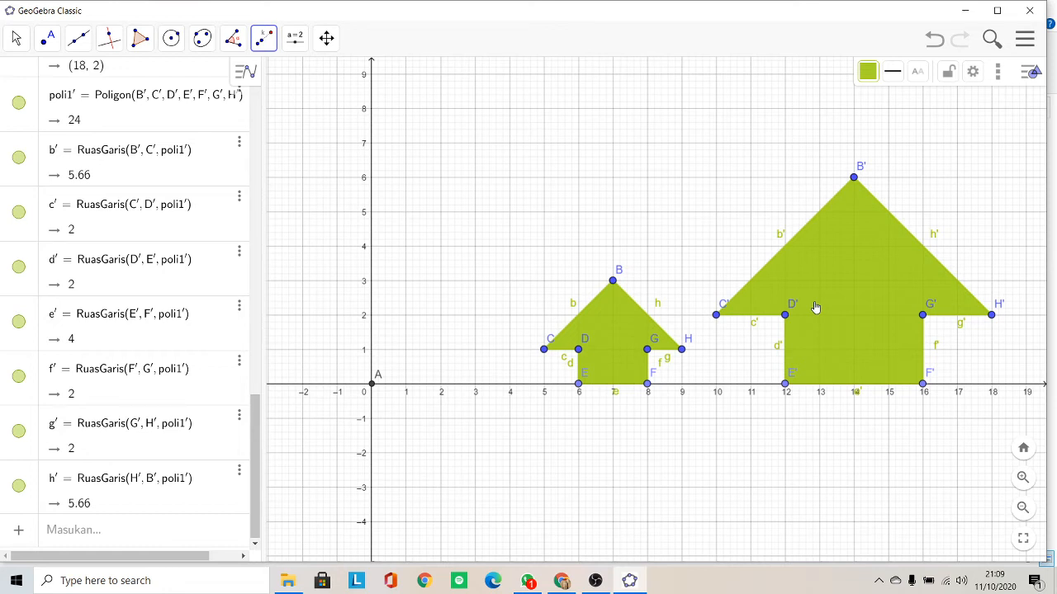
# Dilate the original polygon from centre point A by a factor of 0,5.
pyautogui.click(620, 330)
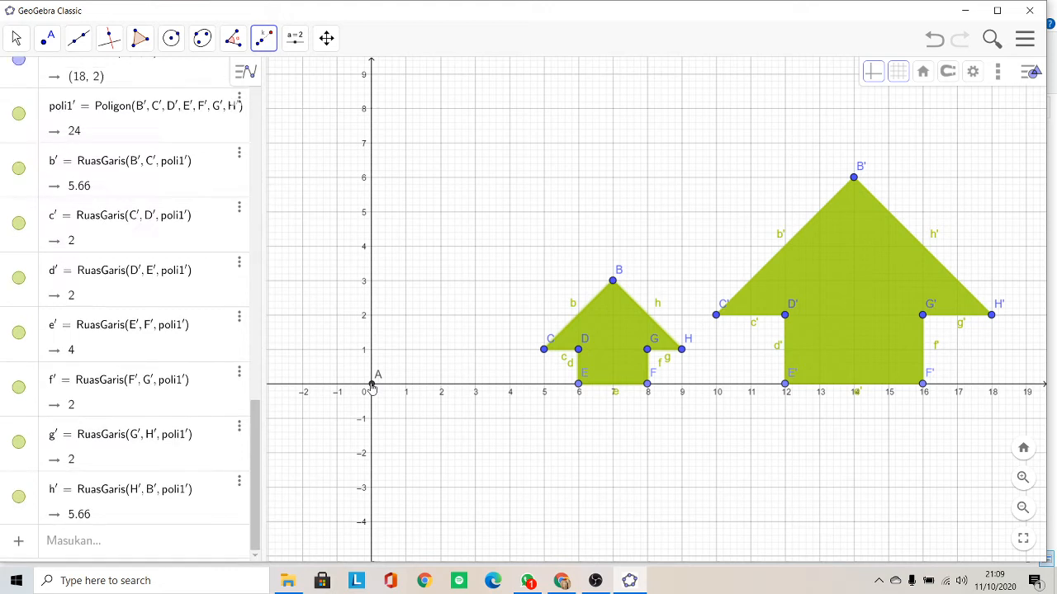
pyautogui.click(372, 386)
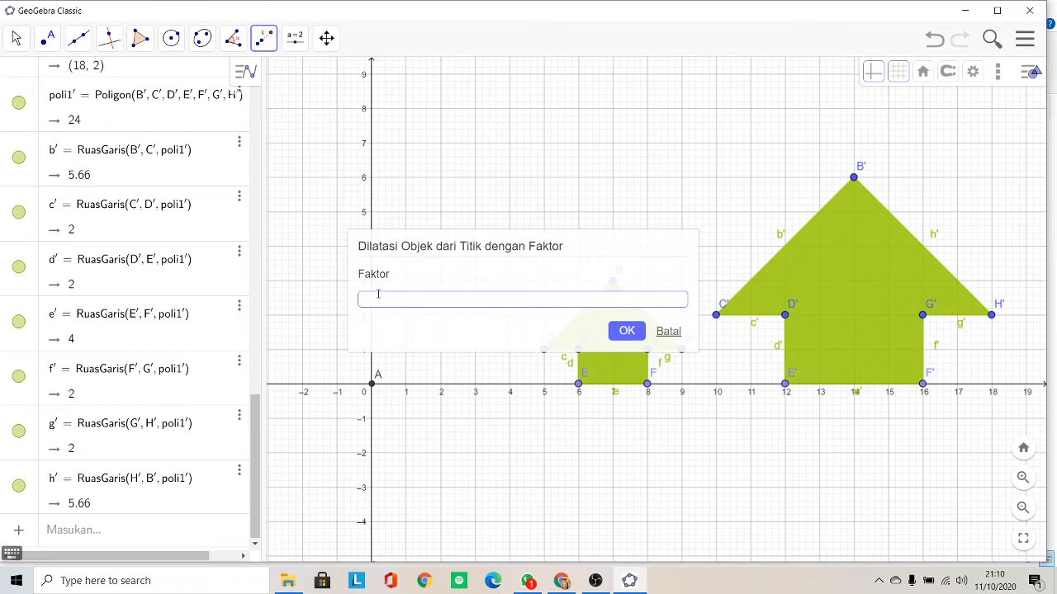
pyautogui.write('0,5')
pyautogui.click(626, 334)
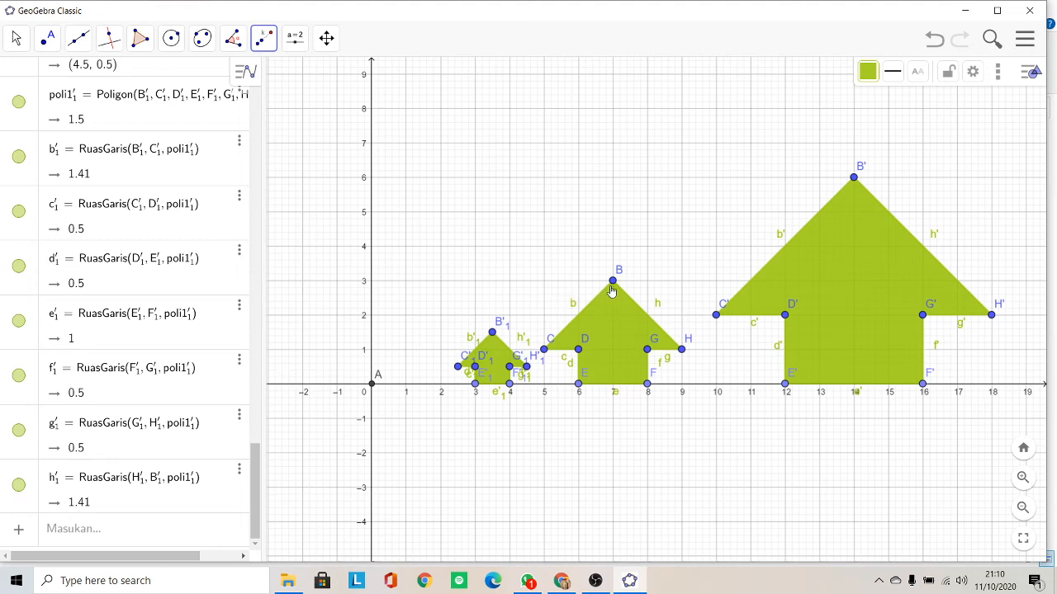
# Hide the labels of segment b'₁, point C'₁ and segment c'₁ on the smallest polygon.
pyautogui.rightClick(473, 341)
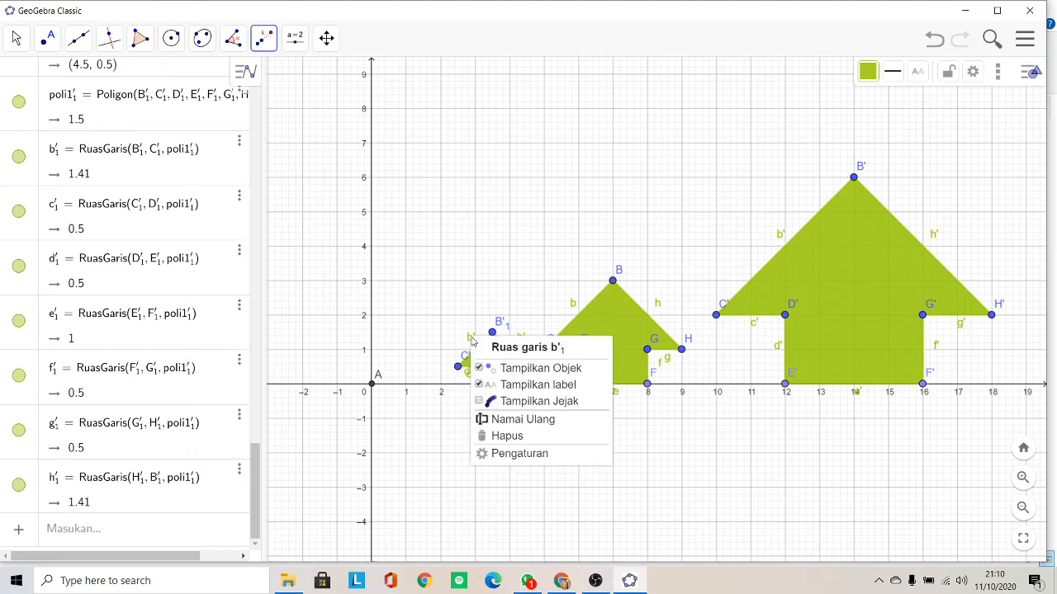
pyautogui.click(479, 386)
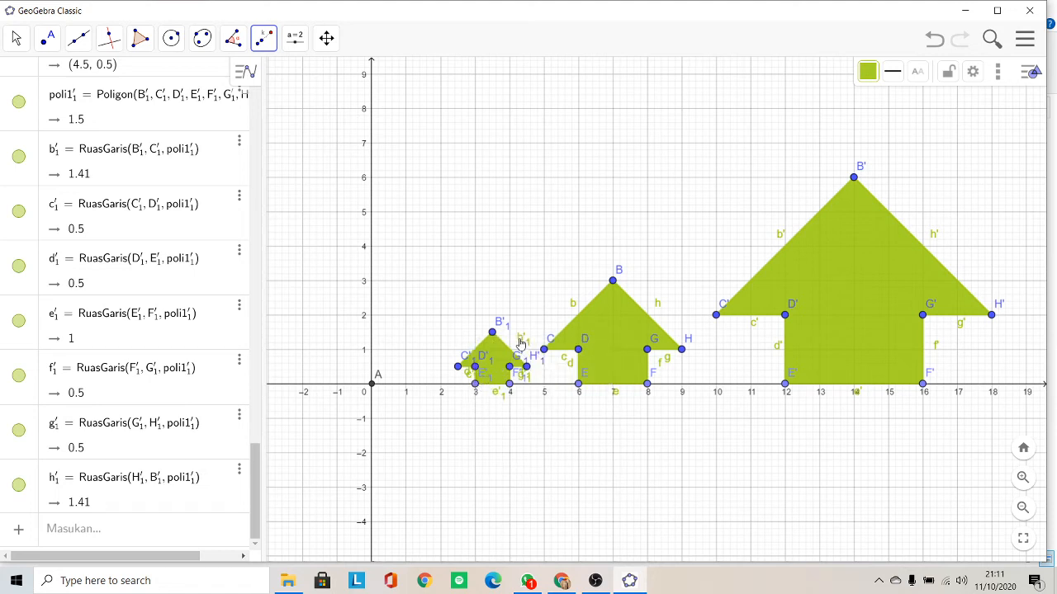
pyautogui.rightClick(467, 376)
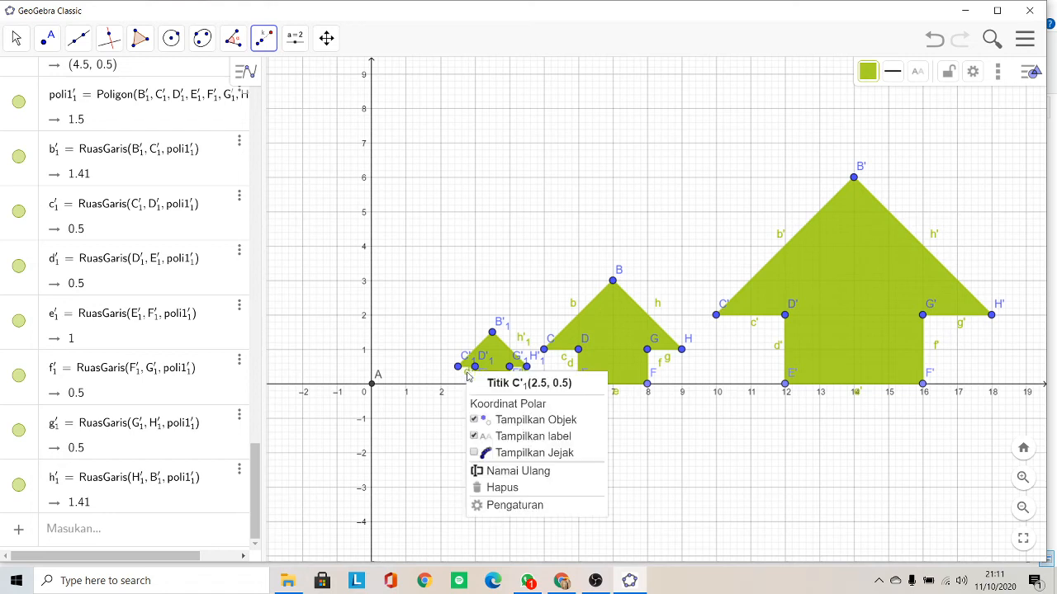
pyautogui.click(475, 437)
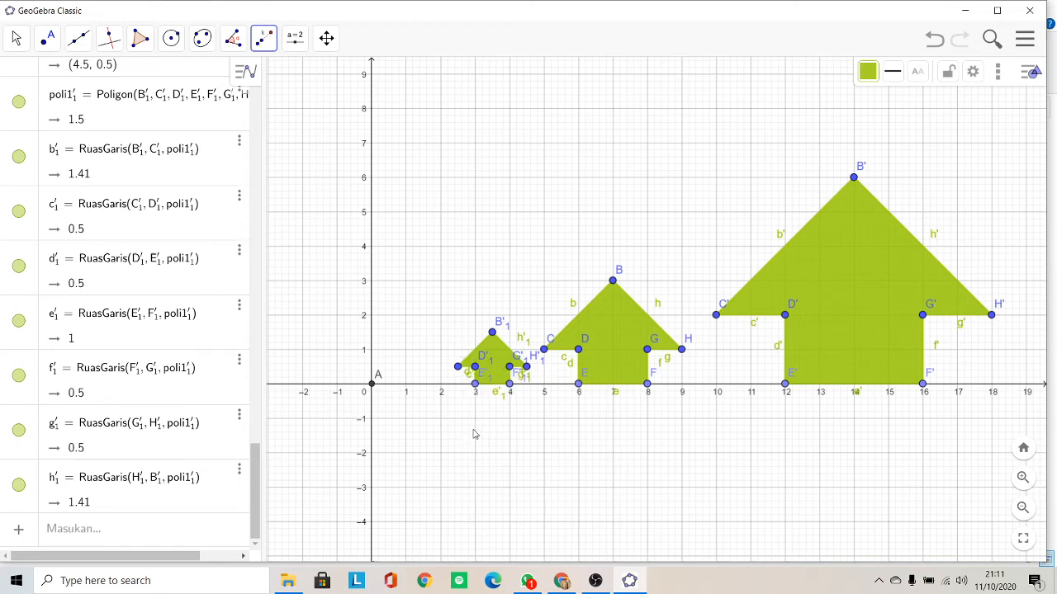
pyautogui.rightClick(470, 378)
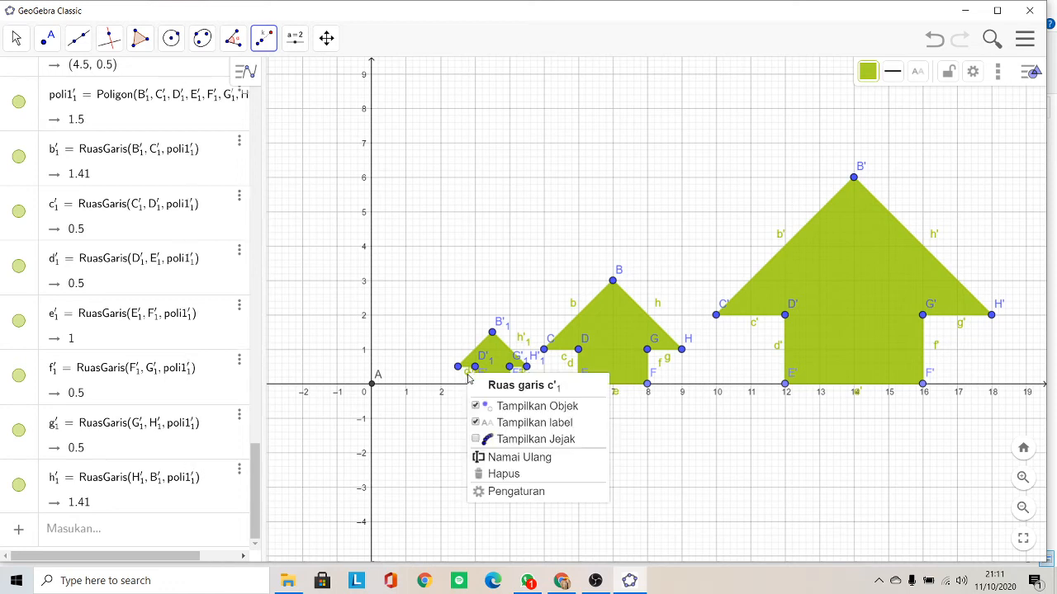
pyautogui.click(477, 424)
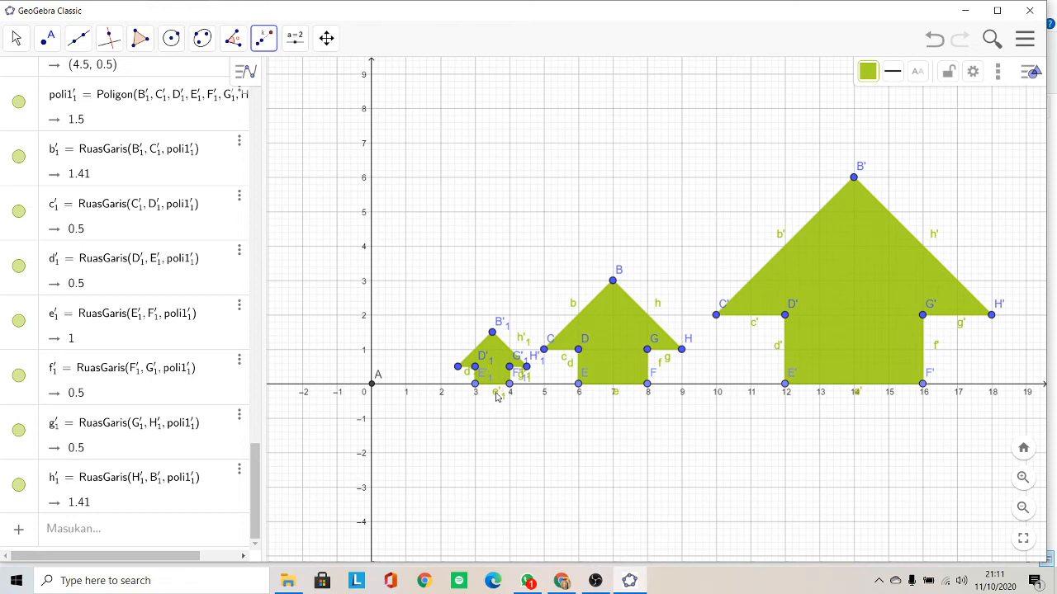
# Hide the labels of segments e'₁ and h'₁ and of point F'₁ on the smallest polygon.
pyautogui.rightClick(497, 396)
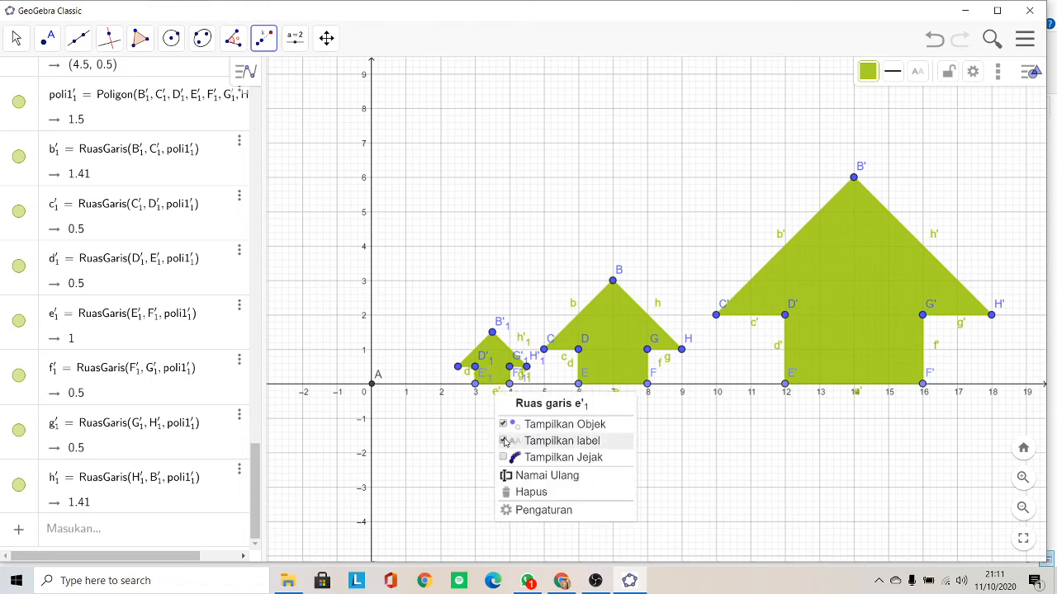
pyautogui.click(505, 442)
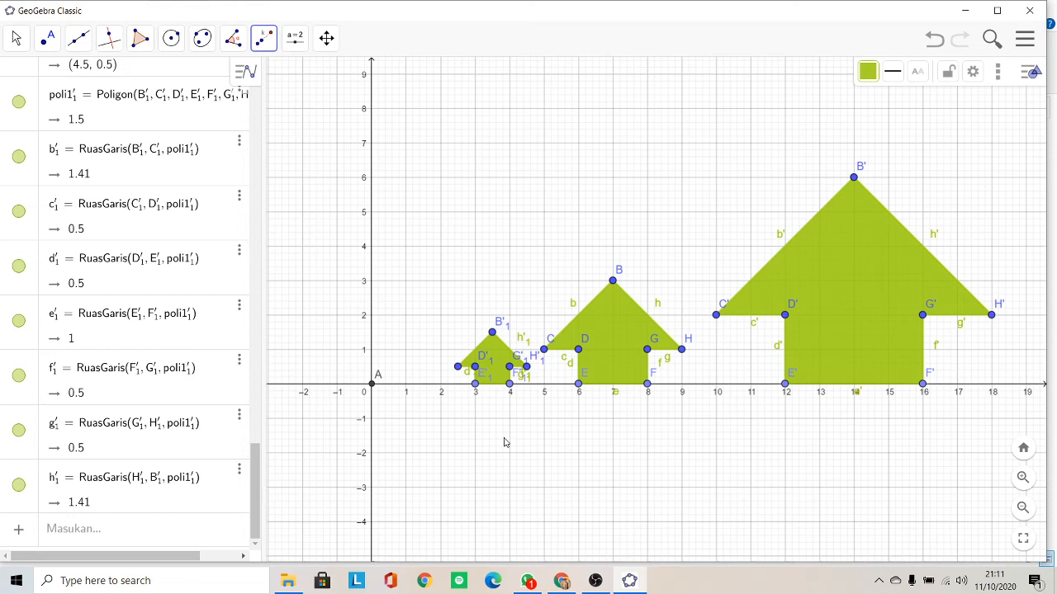
pyautogui.rightClick(522, 341)
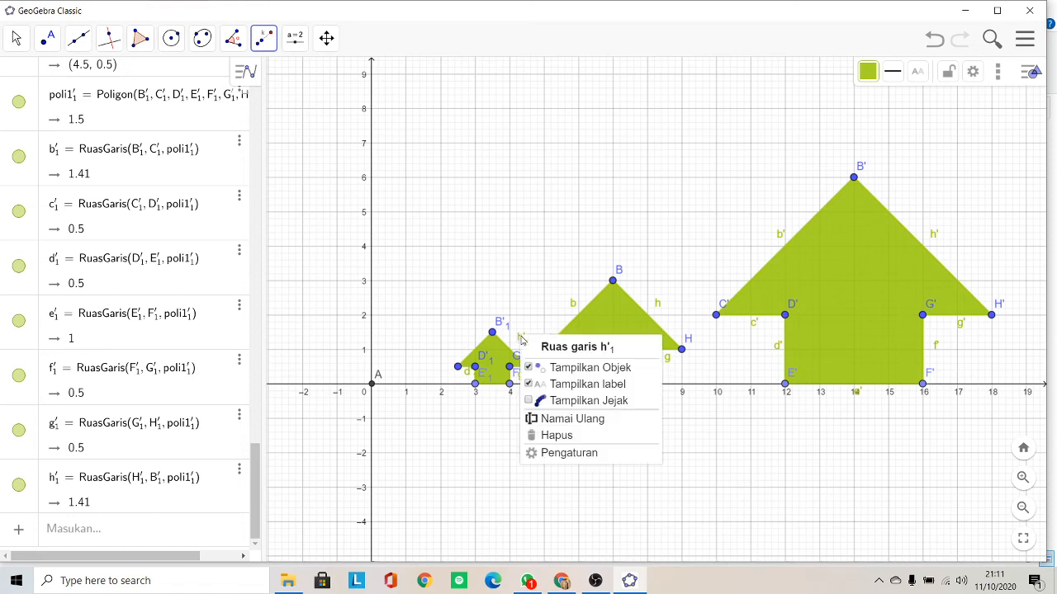
pyautogui.click(529, 384)
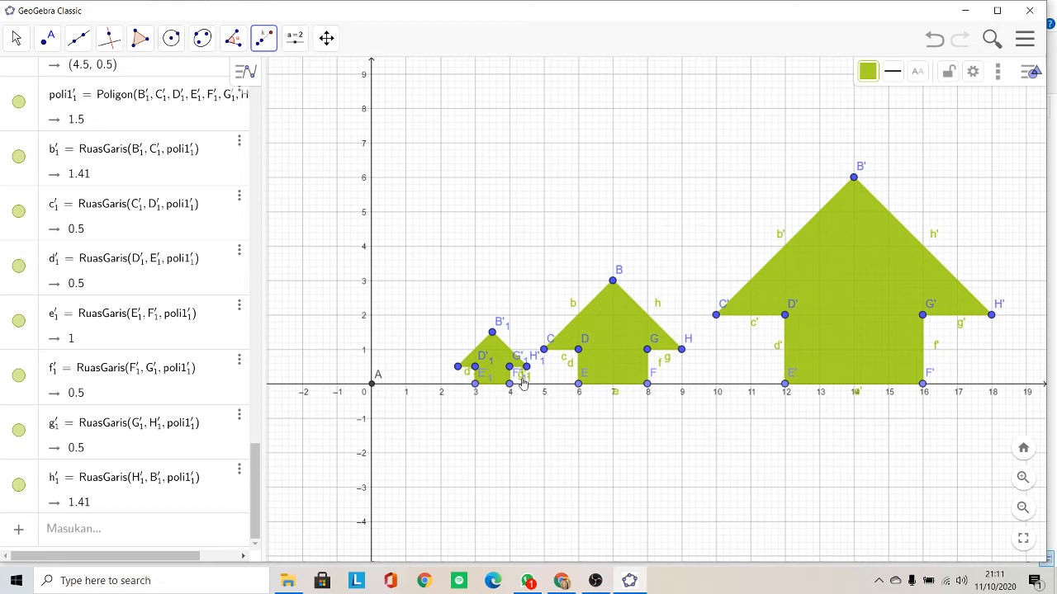
pyautogui.rightClick(522, 383)
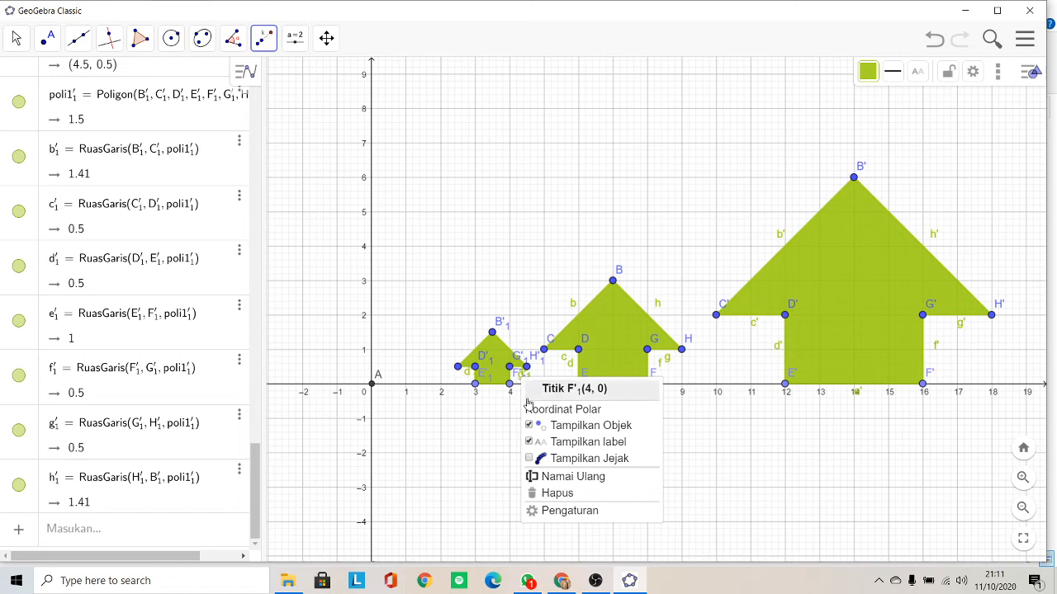
pyautogui.click(529, 444)
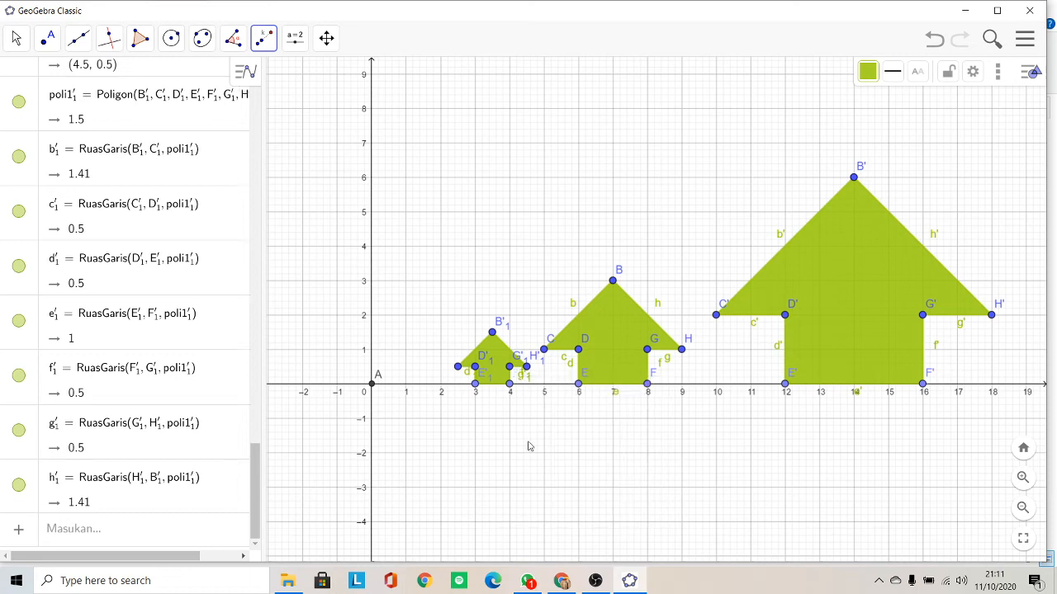
pyautogui.rightClick(522, 379)
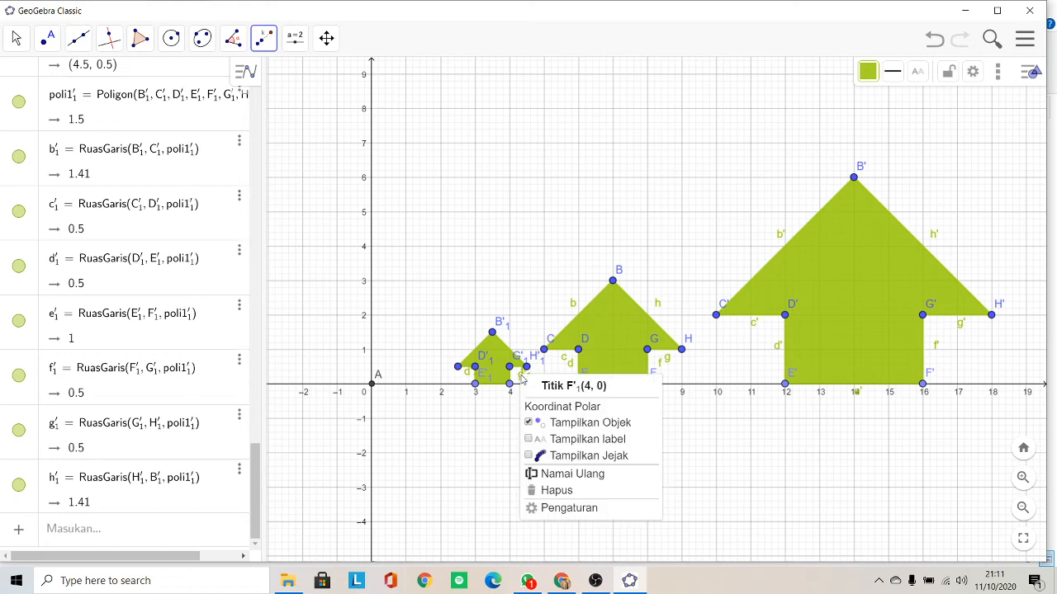
pyautogui.click(492, 431)
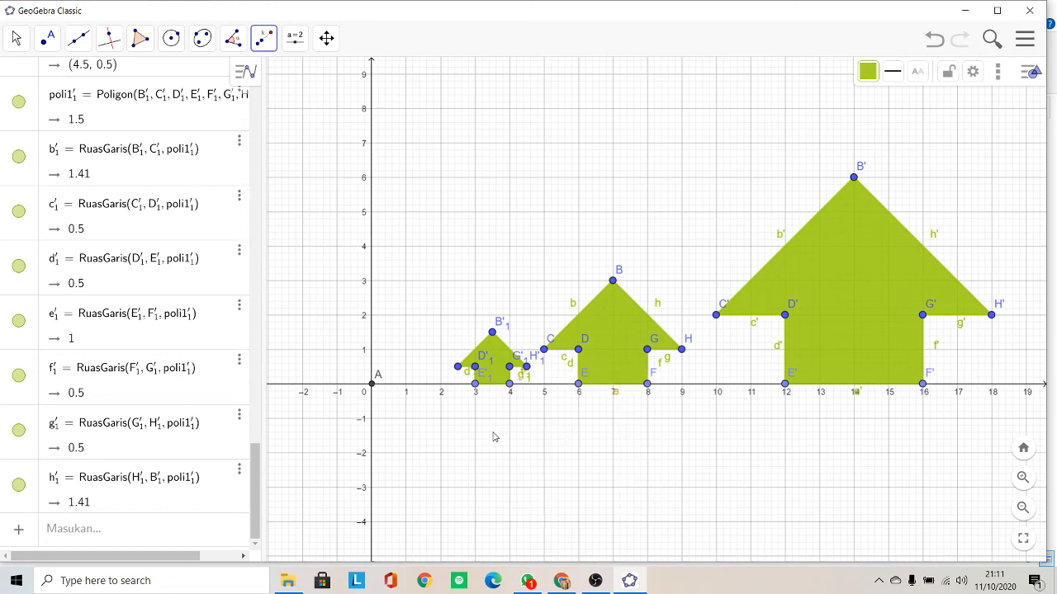
pyautogui.click(492, 431)
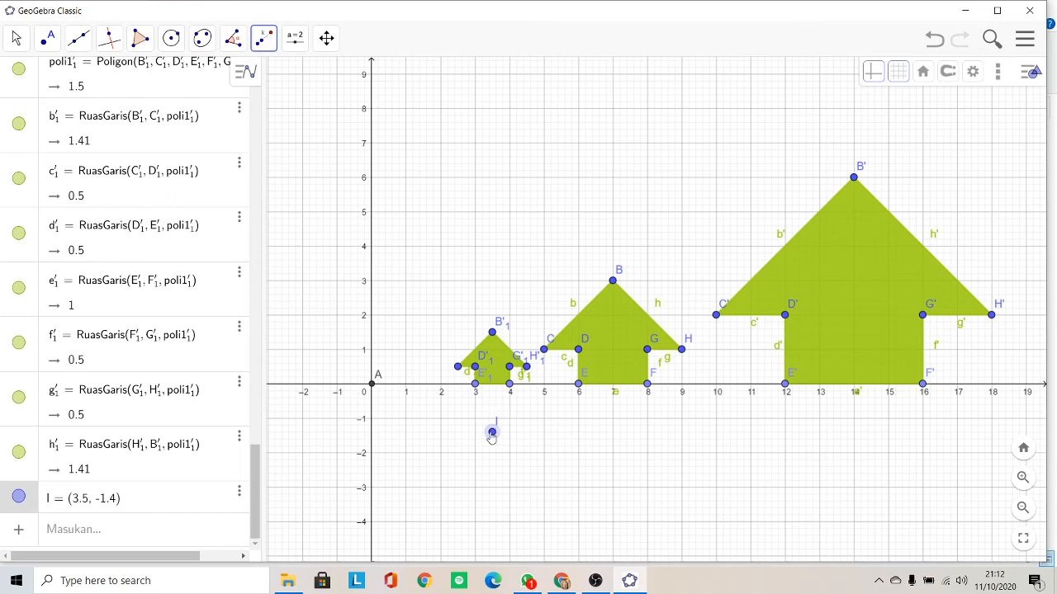
# Hide the stray point I at (3.5, -1.4) together with its label.
pyautogui.rightClick(491, 434)
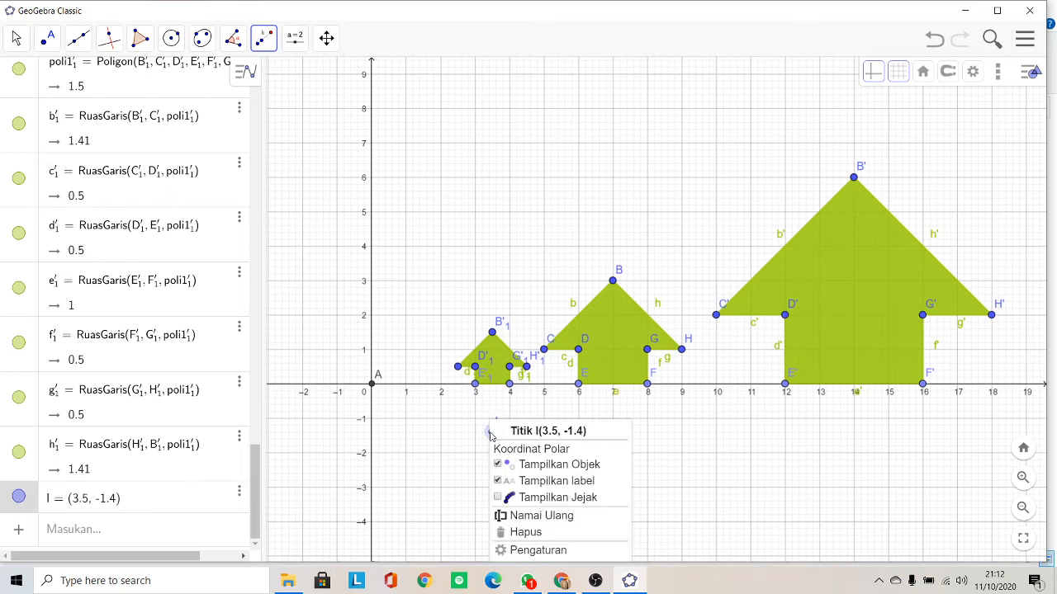
pyautogui.click(498, 482)
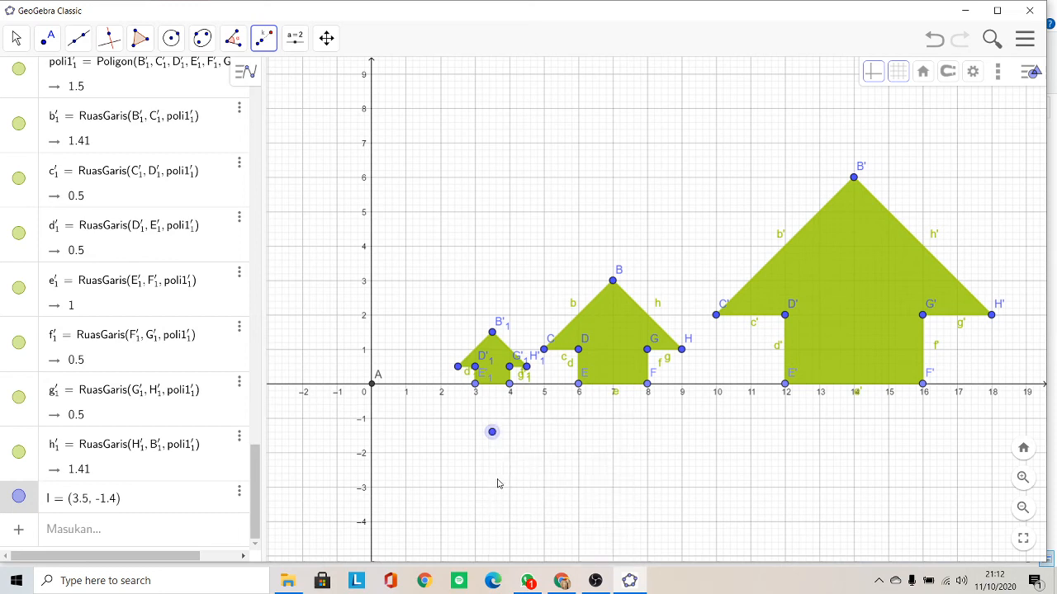
pyautogui.rightClick(492, 436)
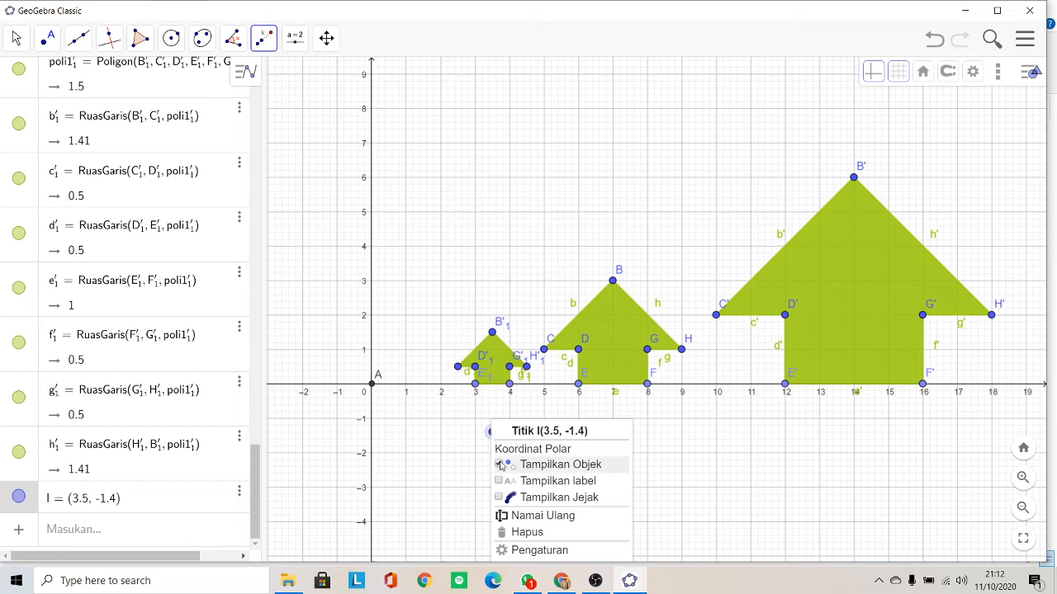
pyautogui.click(500, 465)
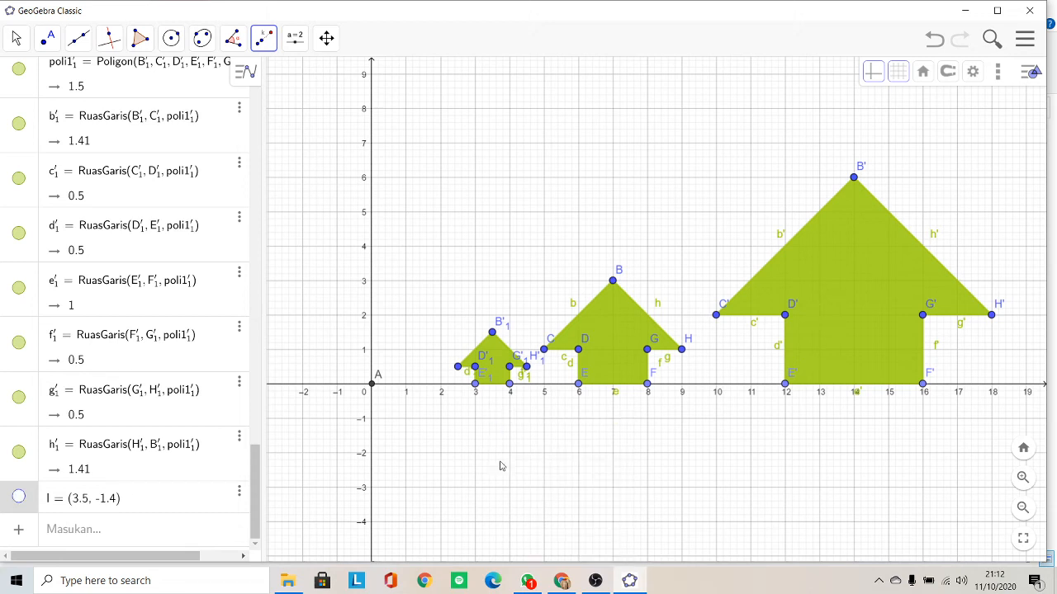
# Dilate the original polygon BCDEFGH from centre point A at the origin by a factor of -1.
pyautogui.click(327, 38)
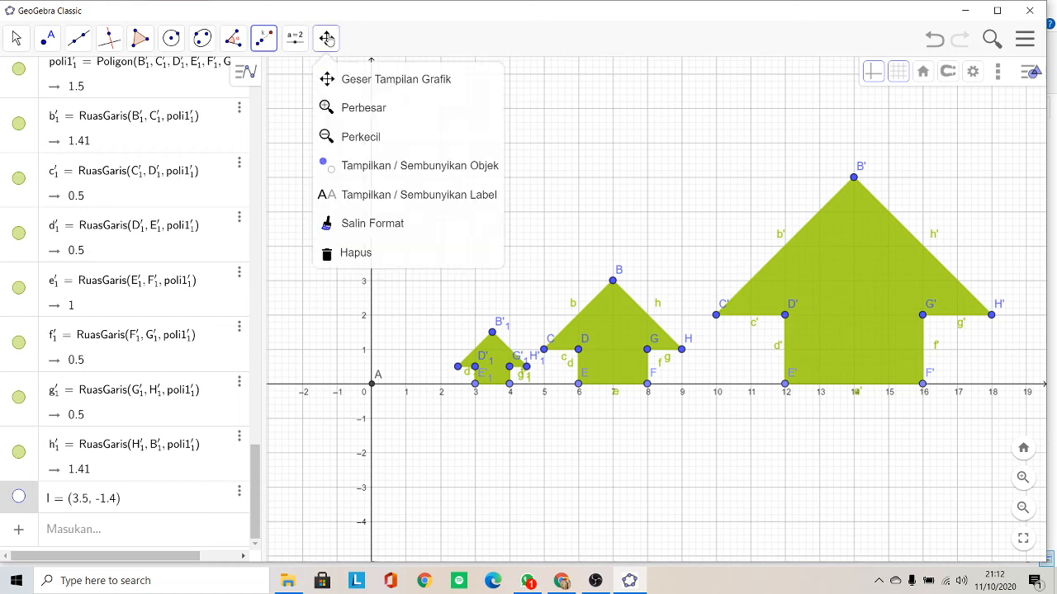
pyautogui.click(347, 79)
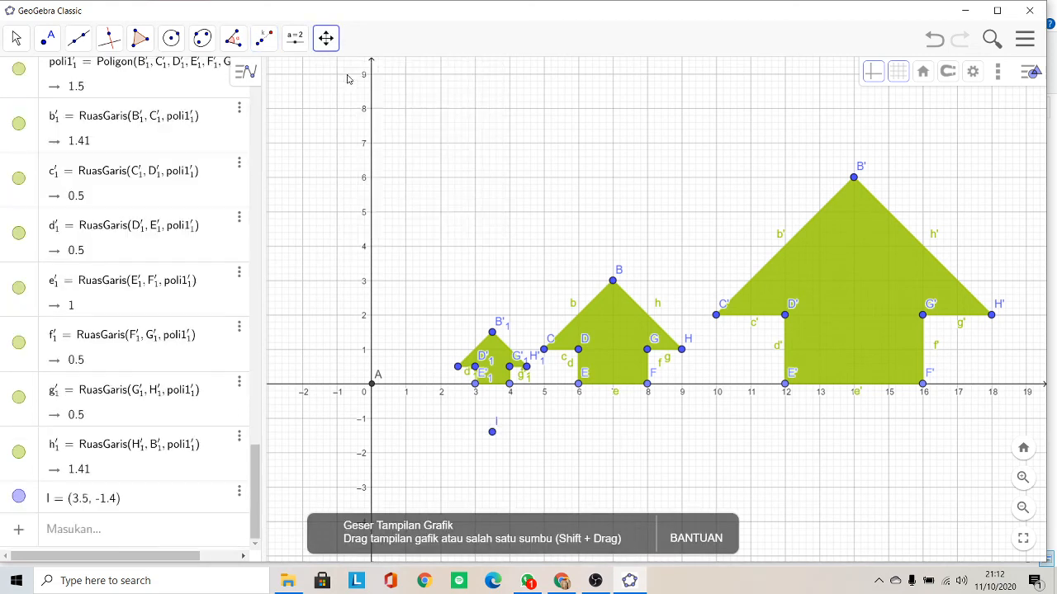
pyautogui.moveTo(527, 222); pyautogui.dragTo(773, 192)
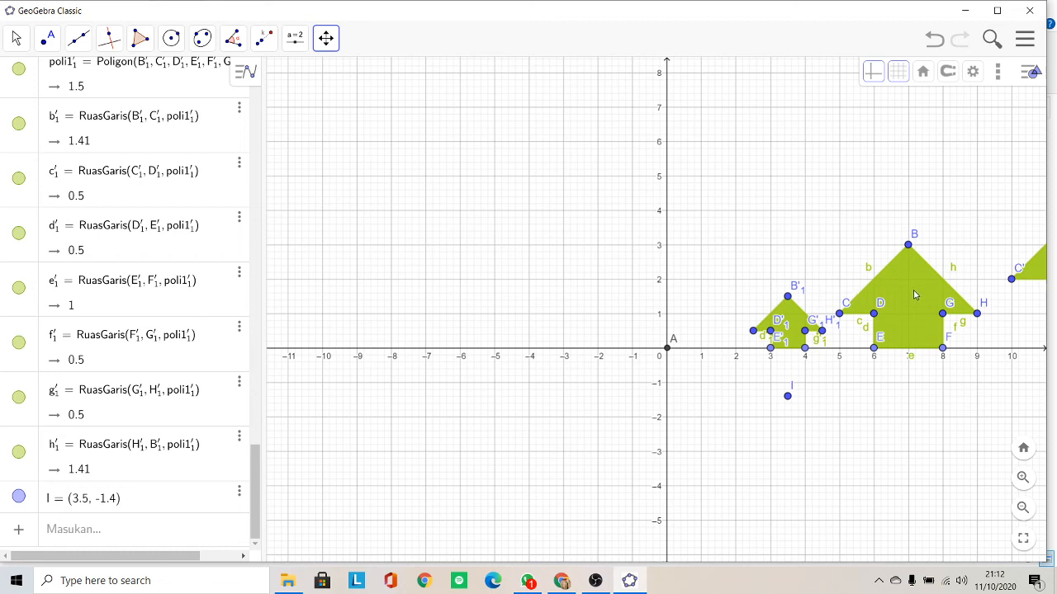
pyautogui.click(264, 41)
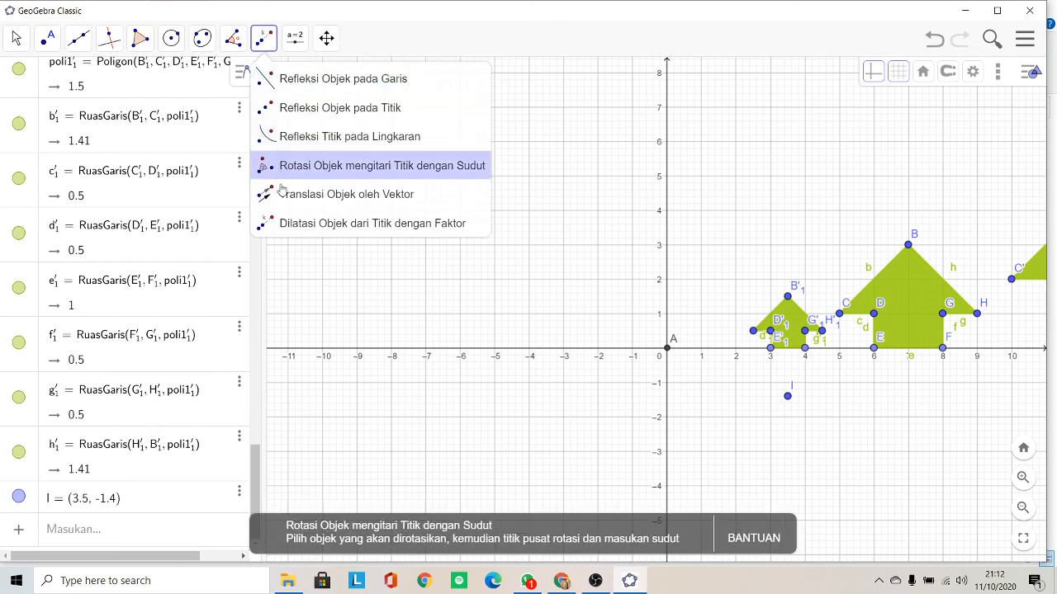
pyautogui.click(285, 225)
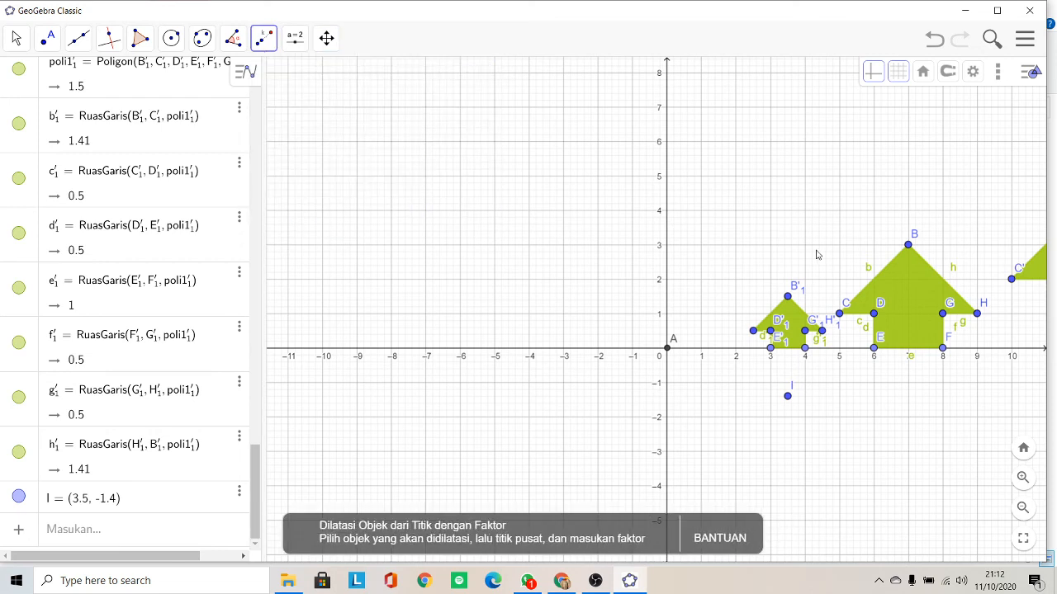
pyautogui.rightClick(897, 295)
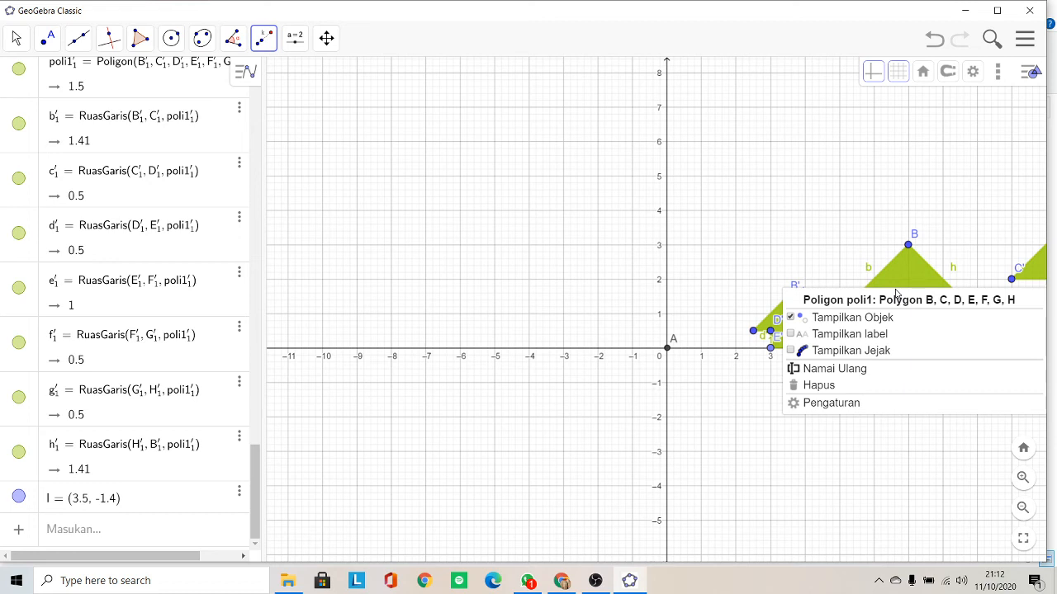
pyautogui.click(854, 228)
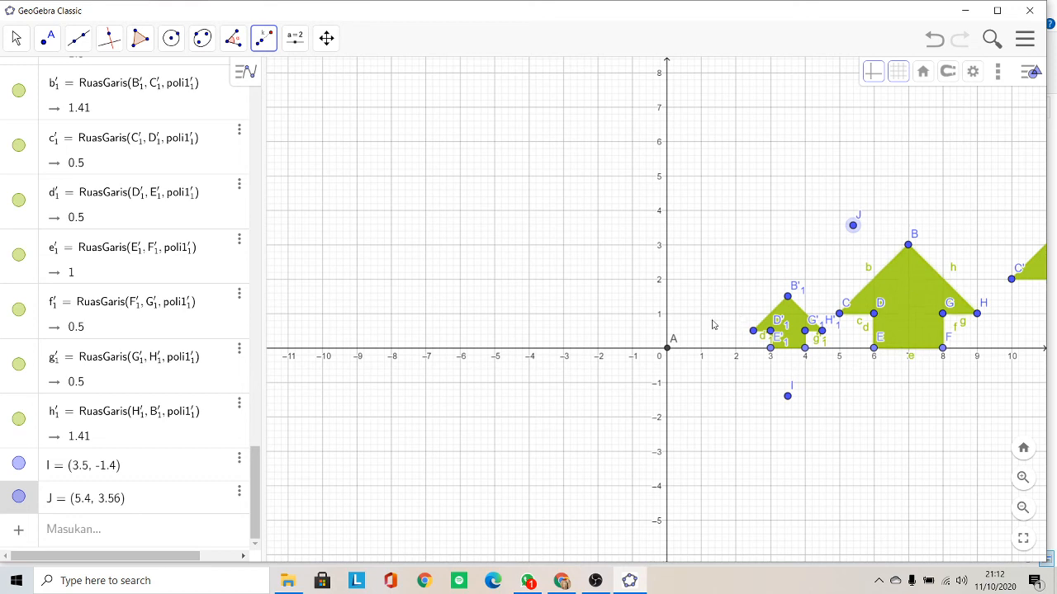
pyautogui.click(667, 351)
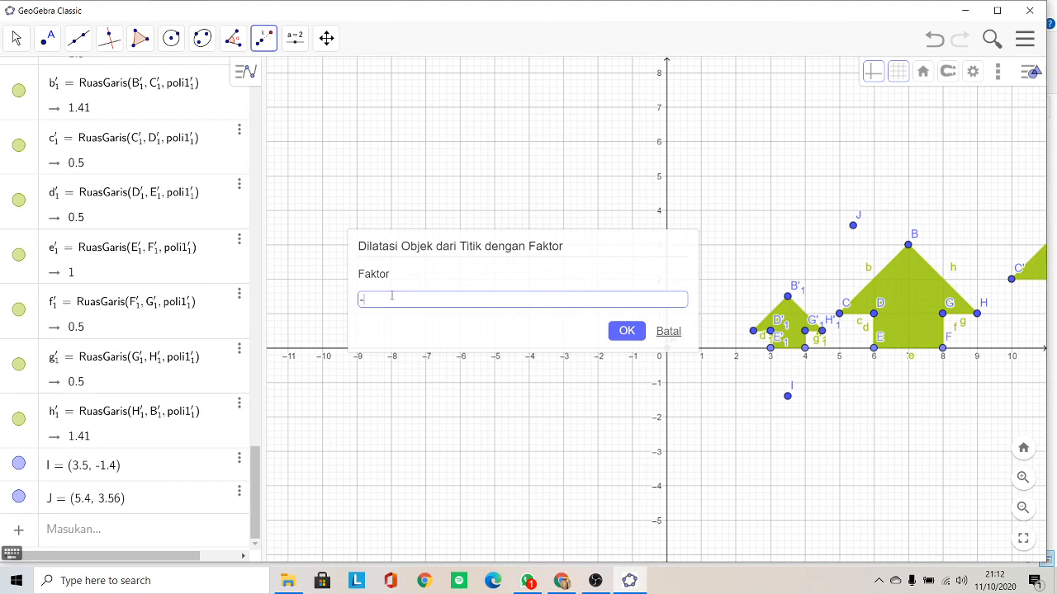
pyautogui.write('-1')
pyautogui.click(621, 331)
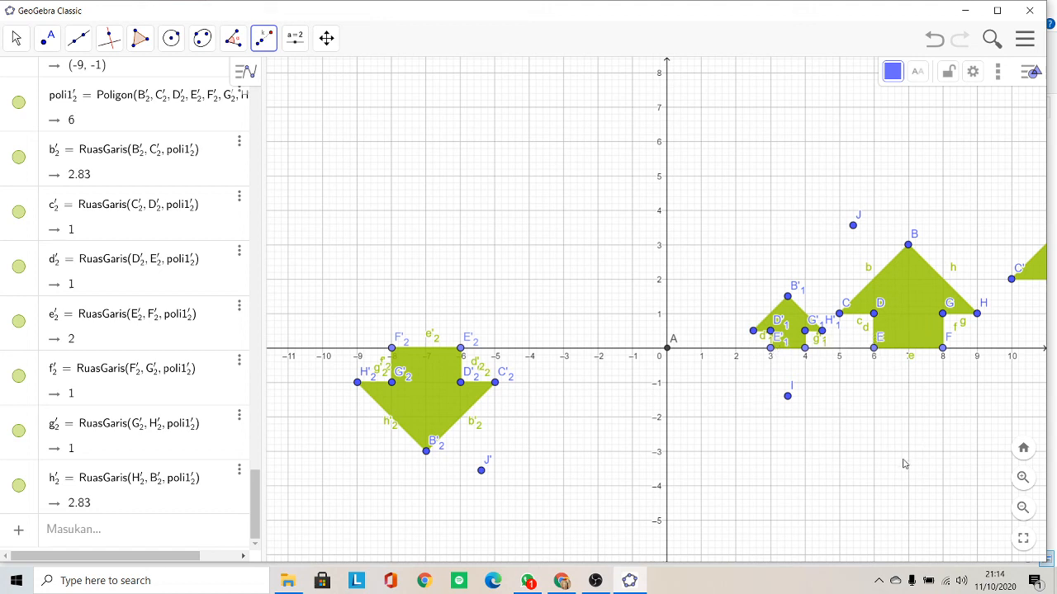
# Zoom out and shift the graph so that all four polygons around the origin are in view.
pyautogui.click(1022, 509)
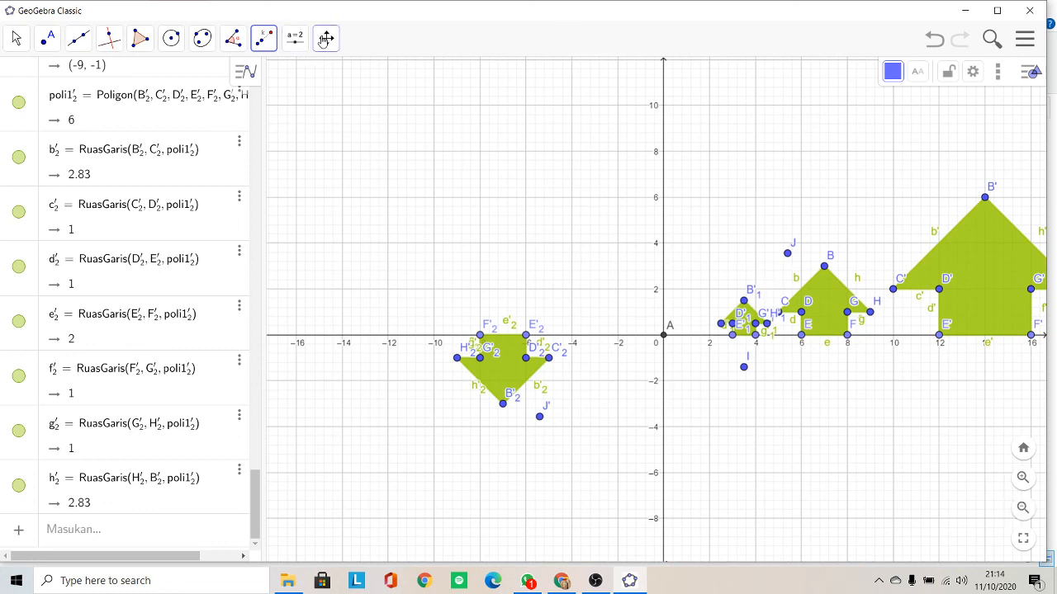
pyautogui.click(326, 39)
pyautogui.click(357, 86)
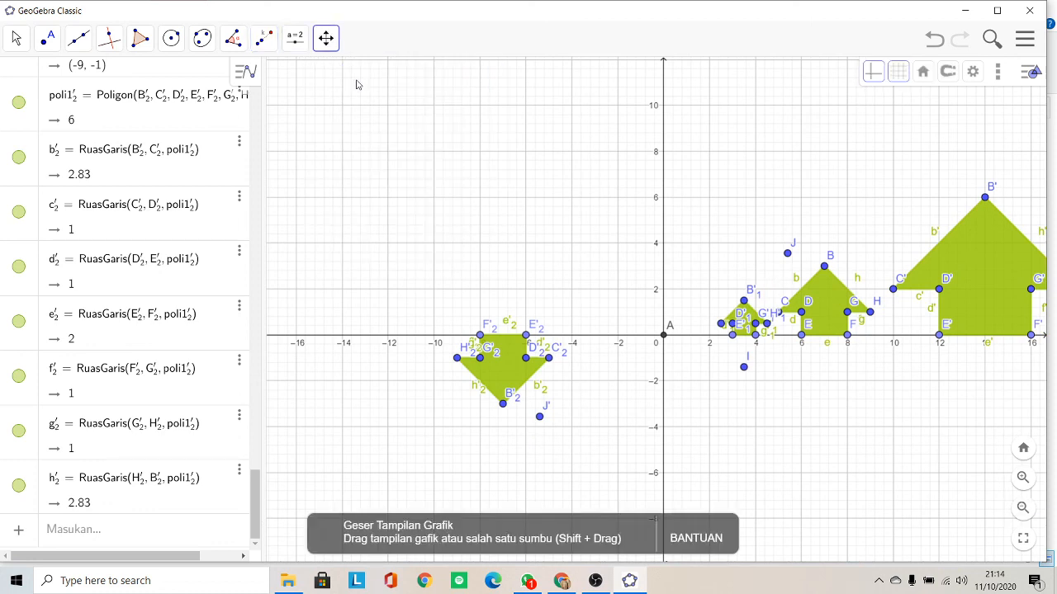
pyautogui.moveTo(500, 199); pyautogui.dragTo(446, 201)
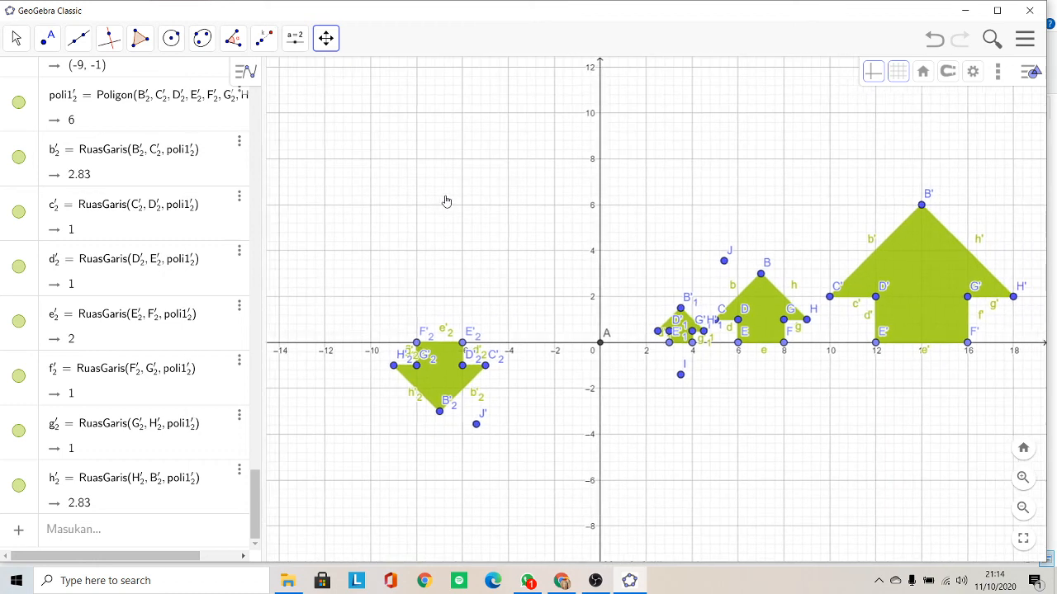